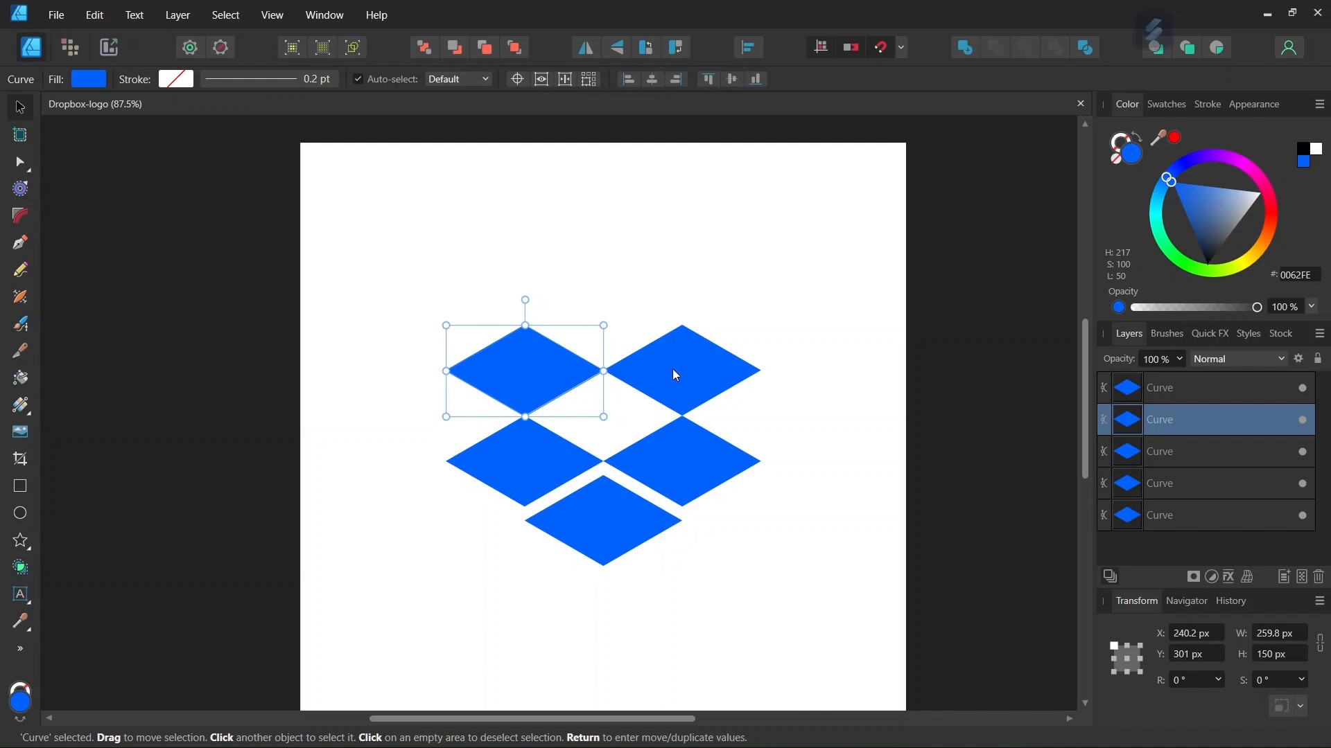
Step: Start a new document in pixel units with a page of 1000 × 1000 px
{"action": "left_click", "coordinate": [680, 454]}
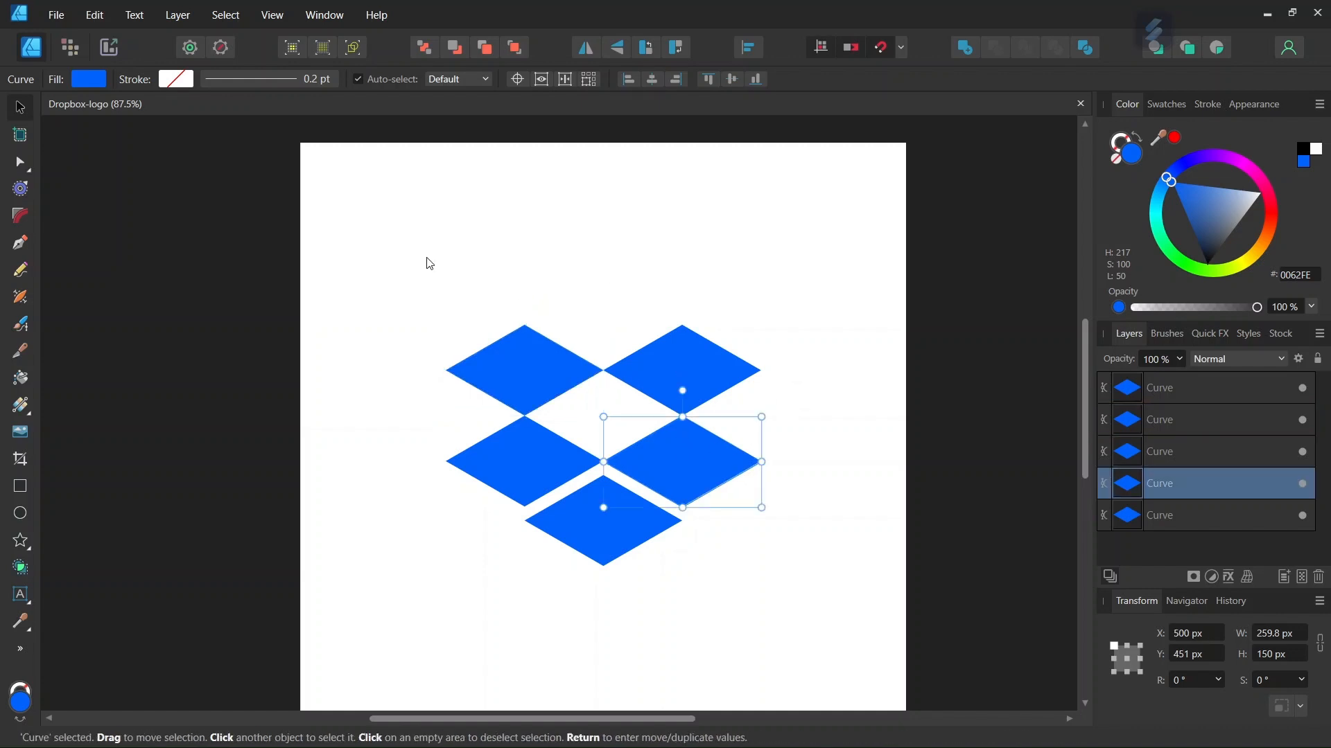
{"action": "left_click", "coordinate": [66, 22]}
{"action": "left_click", "coordinate": [74, 57]}
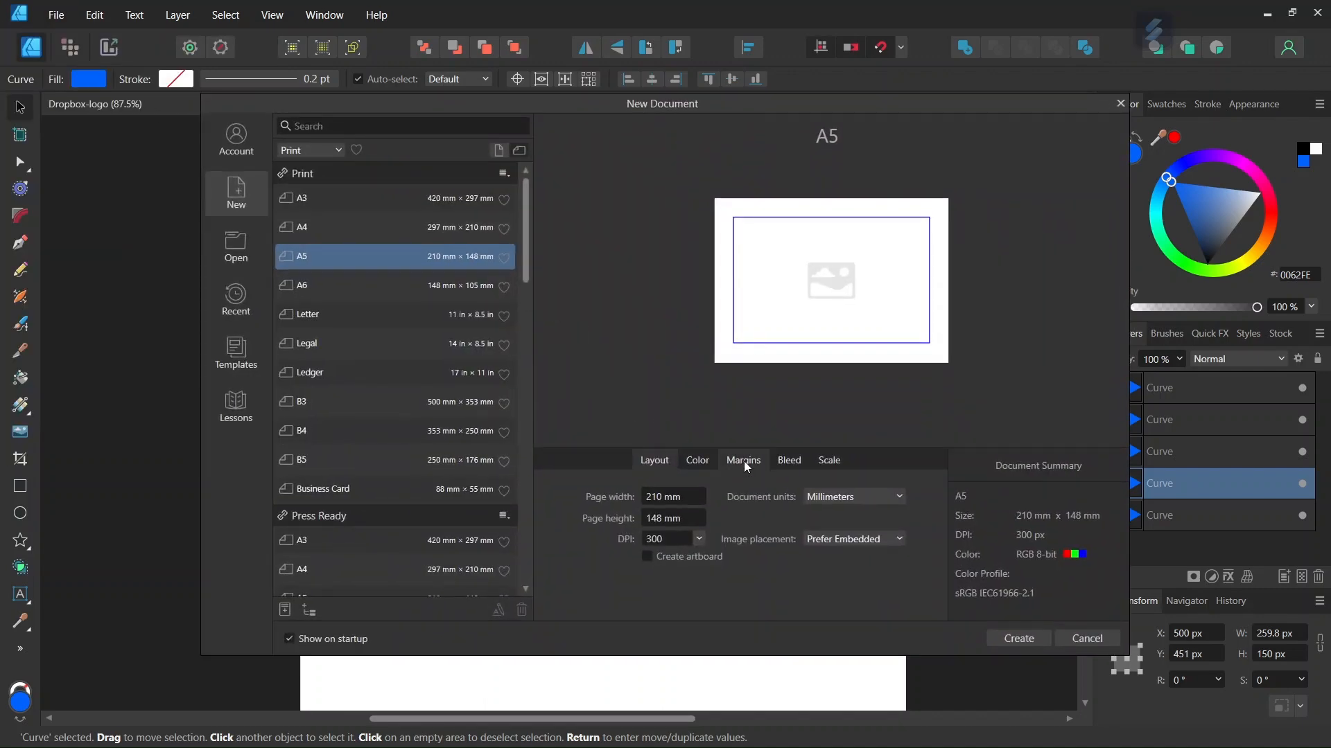
{"action": "left_click", "coordinate": [853, 499]}
{"action": "left_click", "coordinate": [837, 517]}
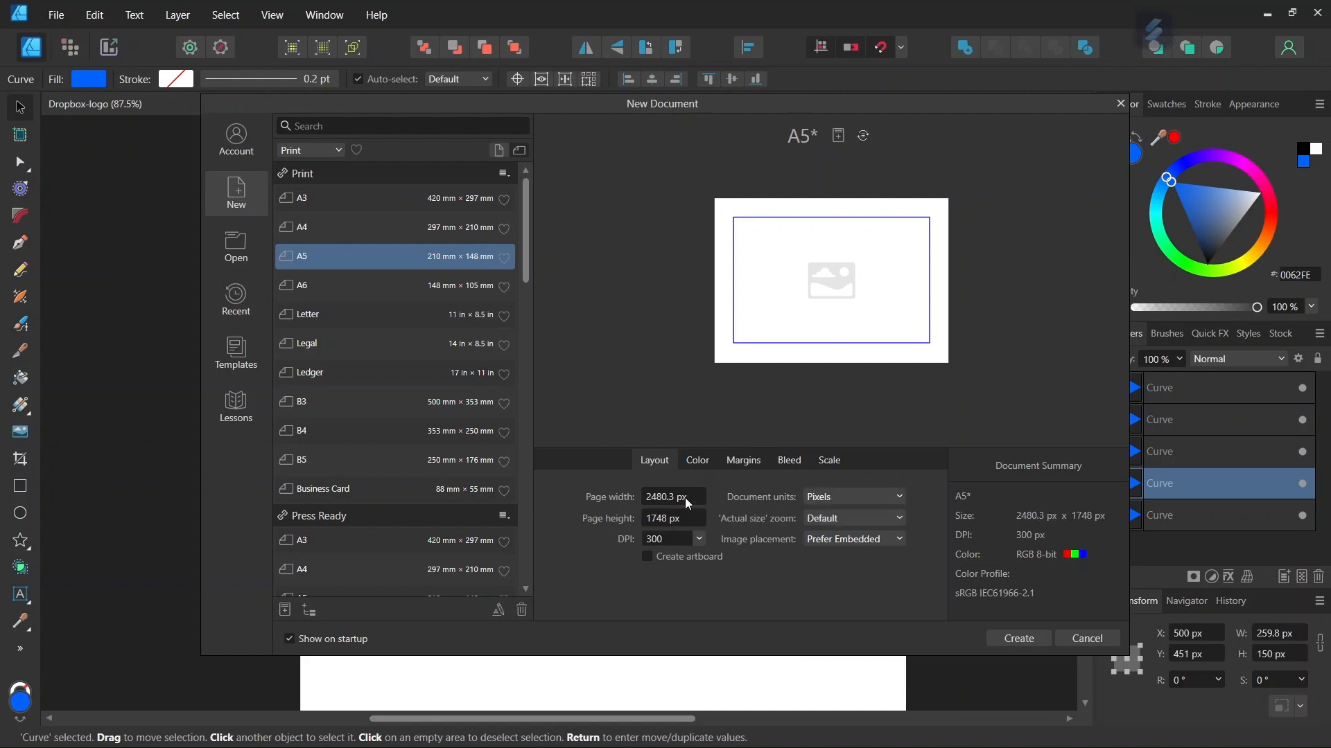
{"action": "type", "text": "1000"}
{"action": "key", "text": "Tab"}
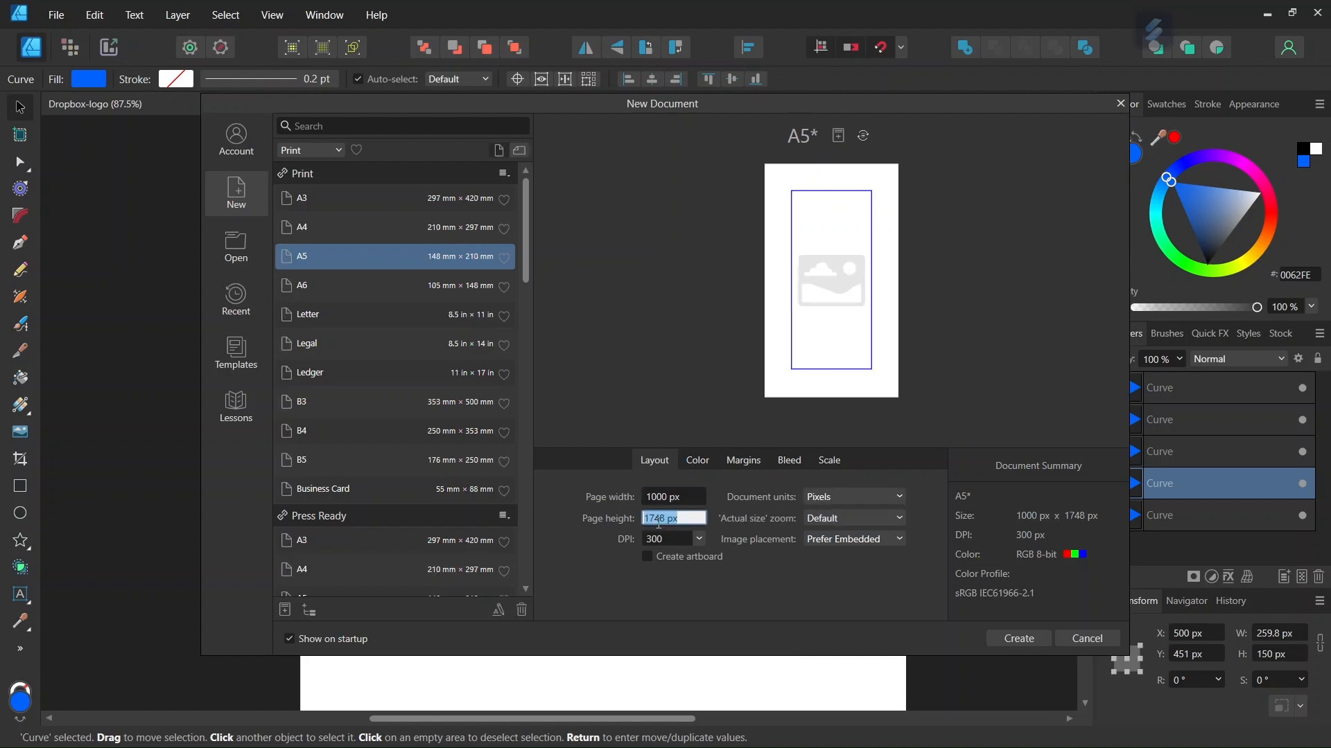
{"action": "type", "text": "1000"}
Step: Turn off the margins and create the document
{"action": "left_click", "coordinate": [729, 466]}
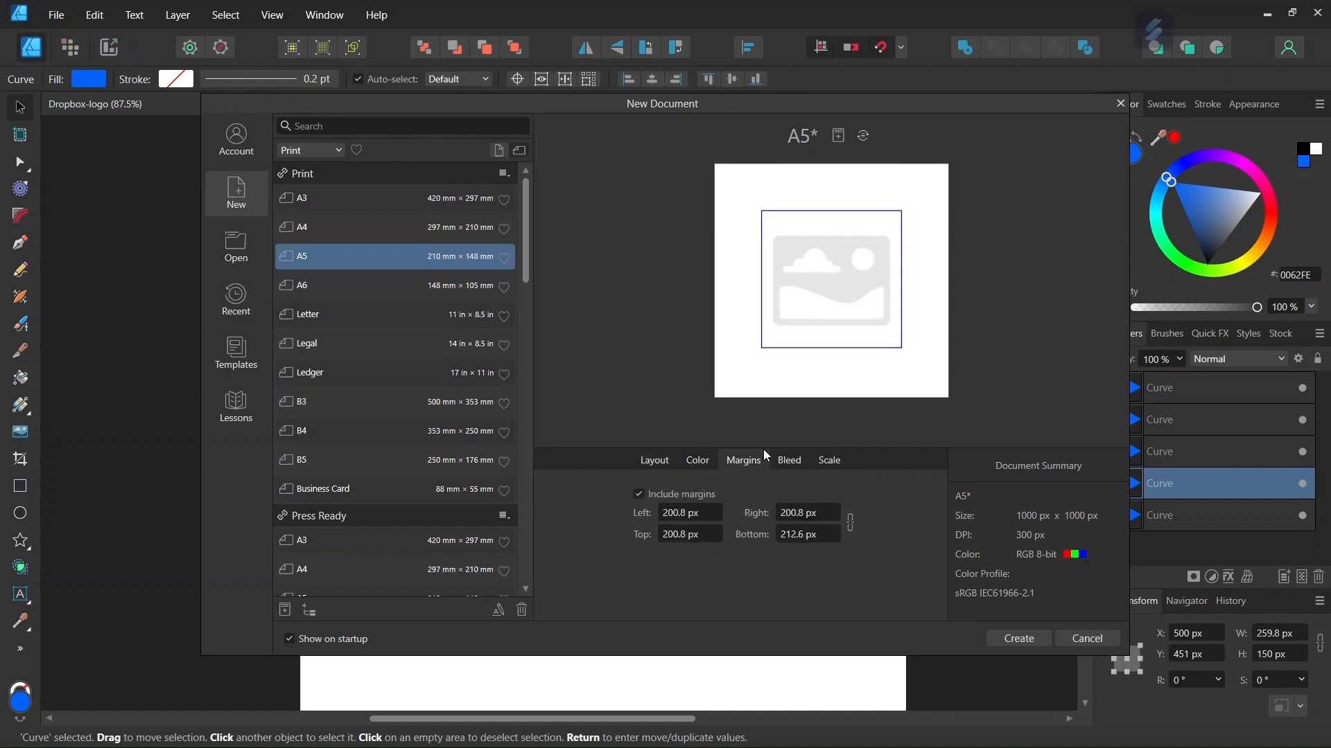
{"action": "left_click", "coordinate": [637, 494]}
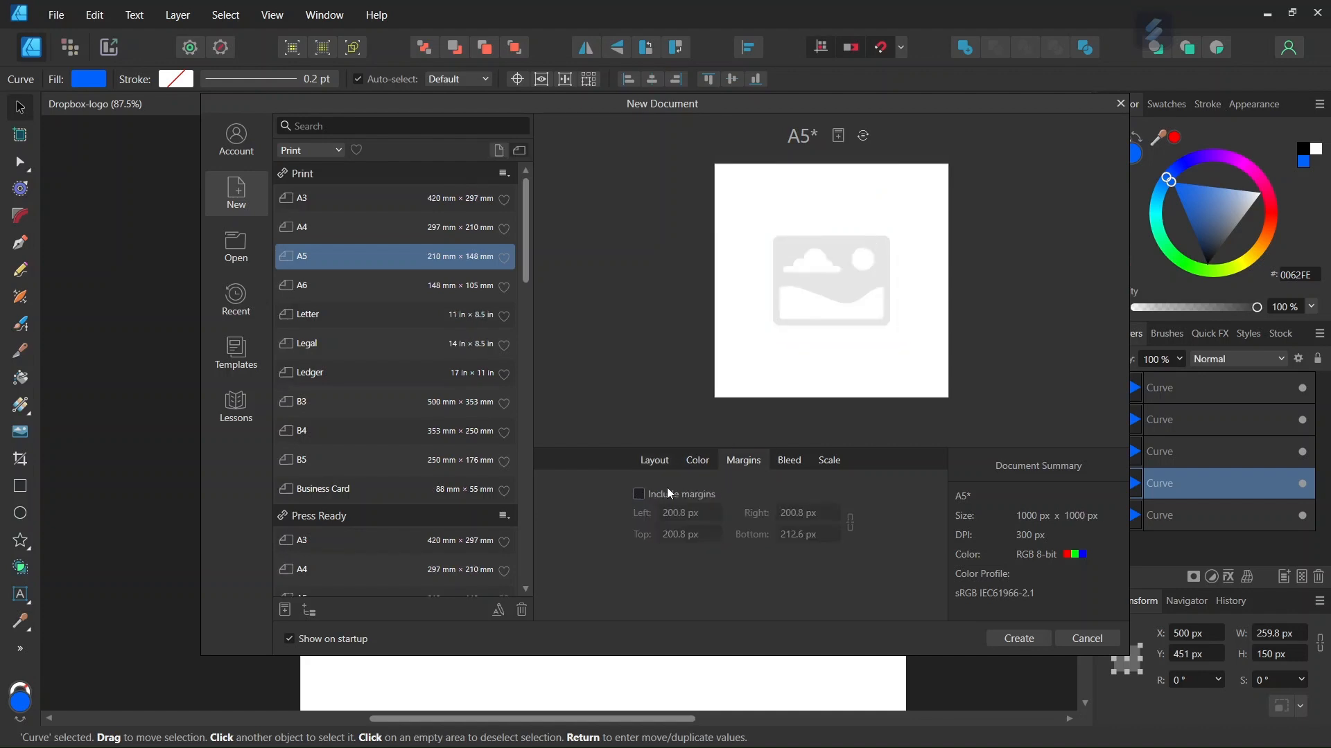
{"action": "left_click", "coordinate": [1016, 638]}
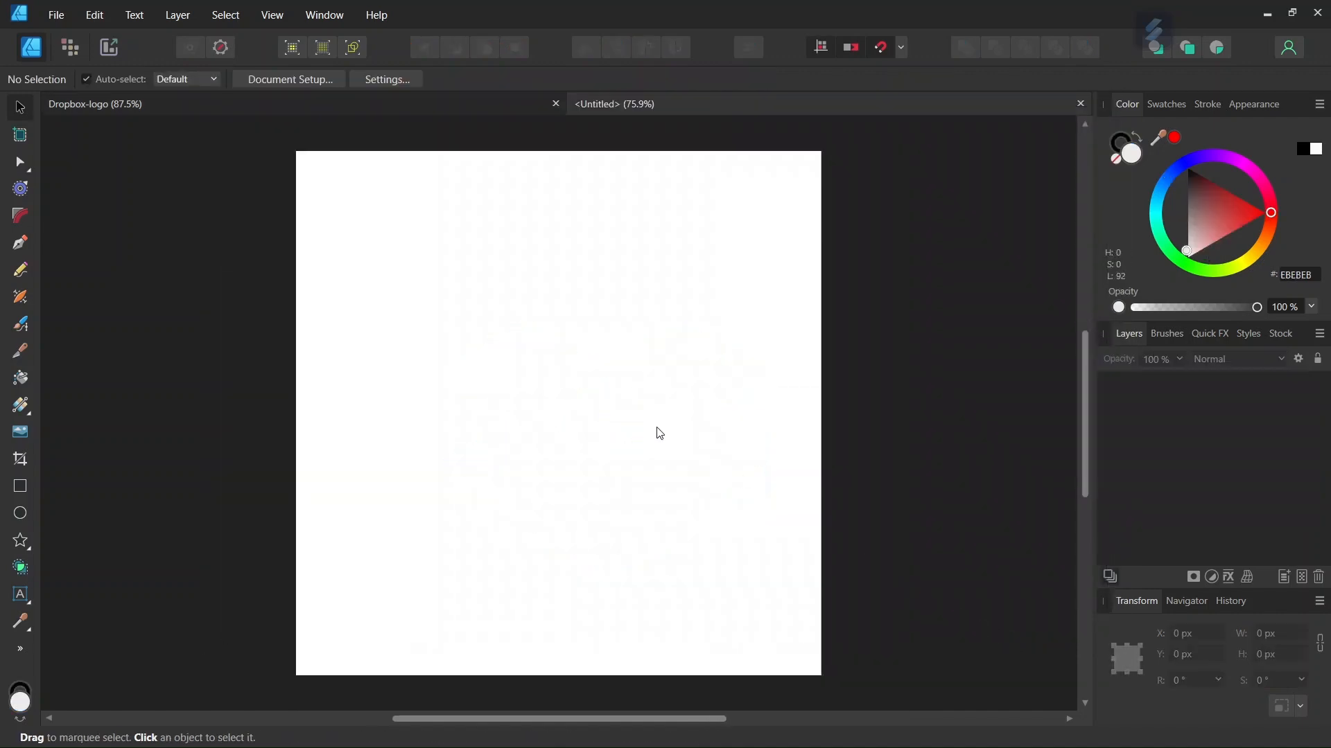
Step: Open the grid and axis manager and turn on the grid display
{"action": "left_click", "coordinate": [900, 47]}
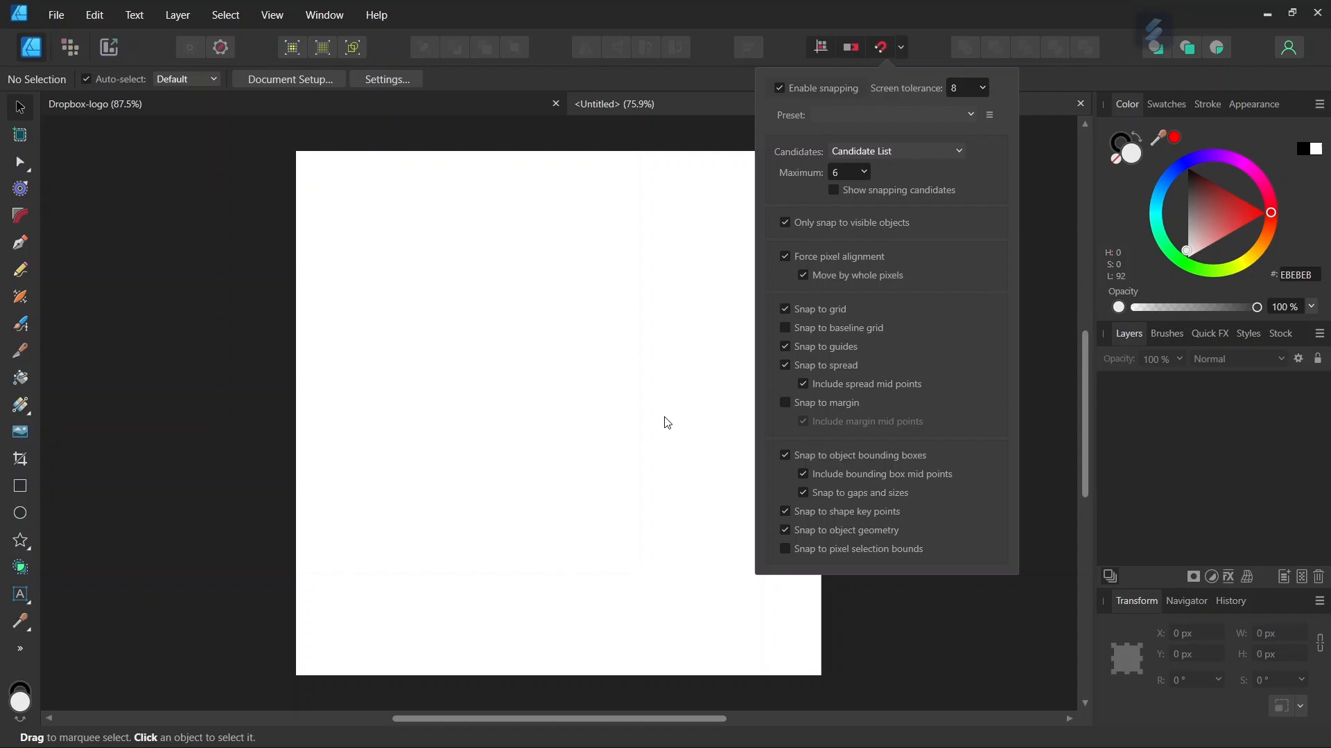
{"action": "left_click", "coordinate": [588, 407]}
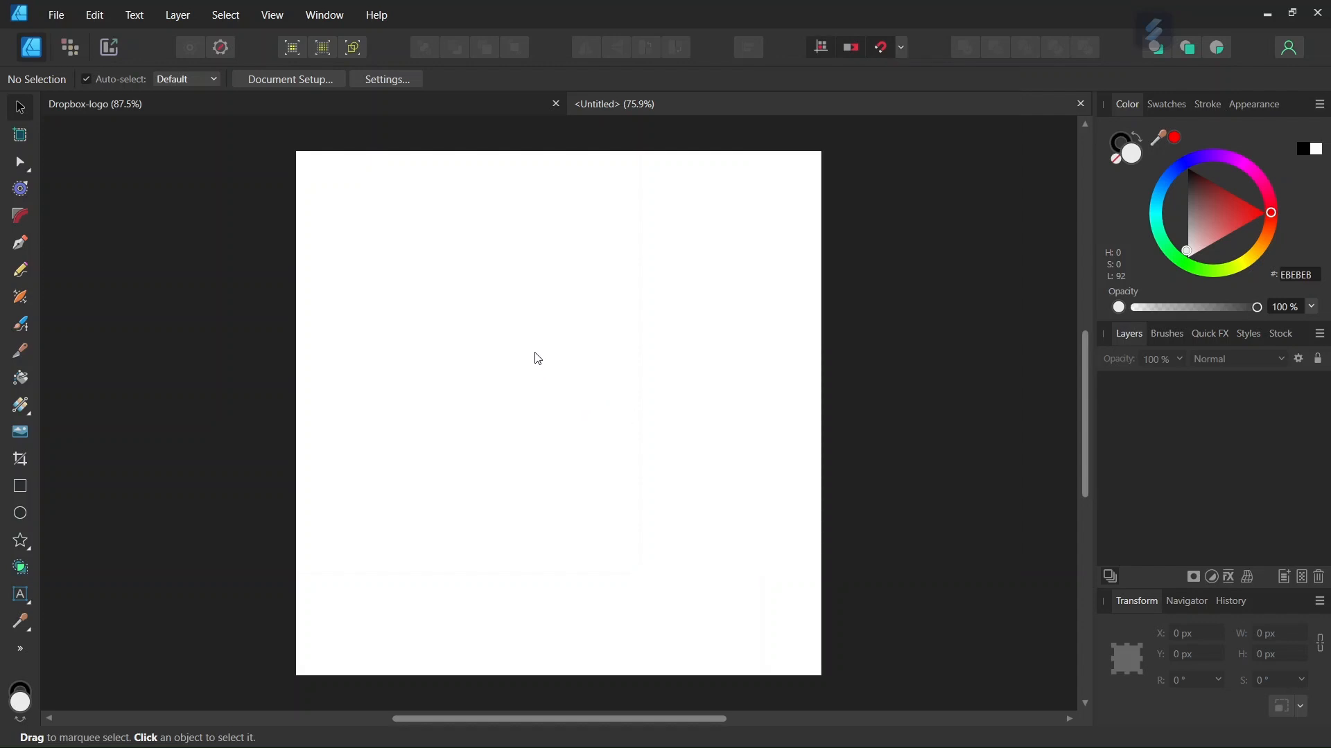
{"action": "left_click", "coordinate": [273, 17]}
{"action": "left_click", "coordinate": [185, 347]}
{"action": "left_click_drag", "start_coordinate": [597, 225], "coordinate": [846, 173]}
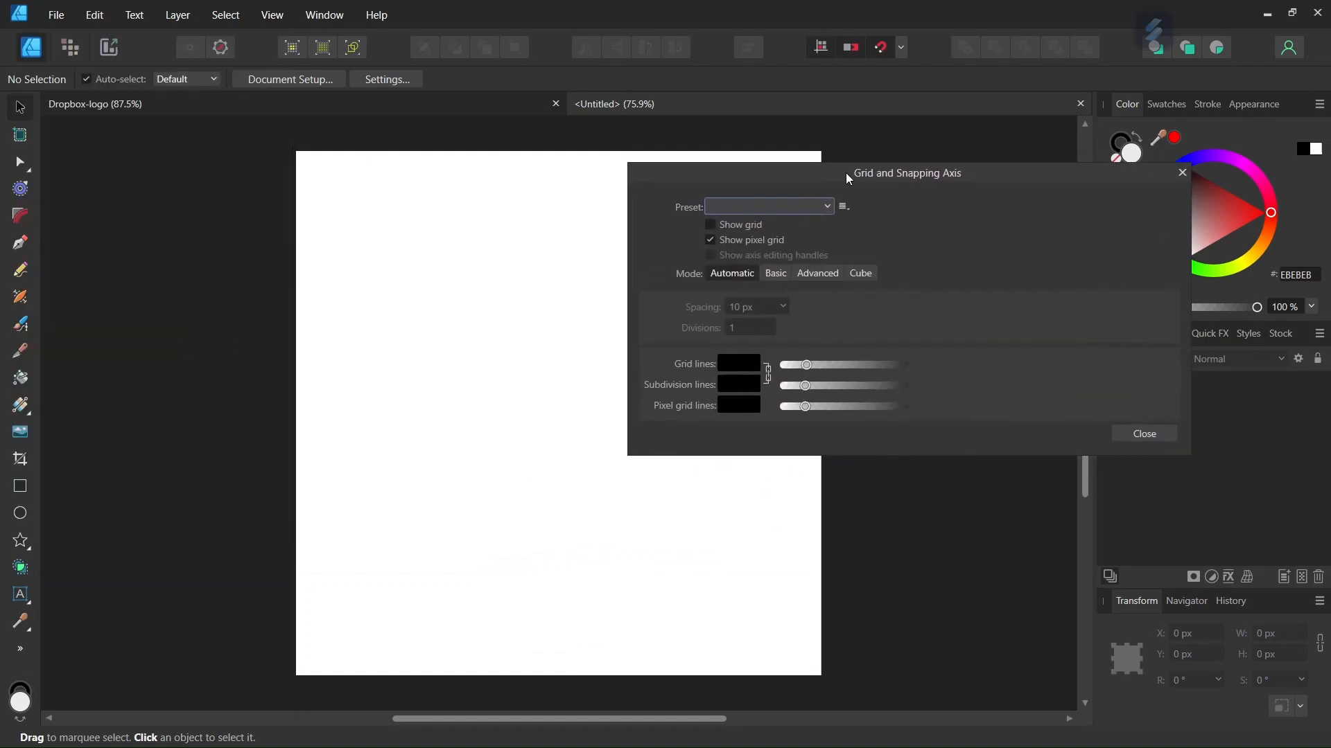
{"action": "left_click", "coordinate": [729, 224]}
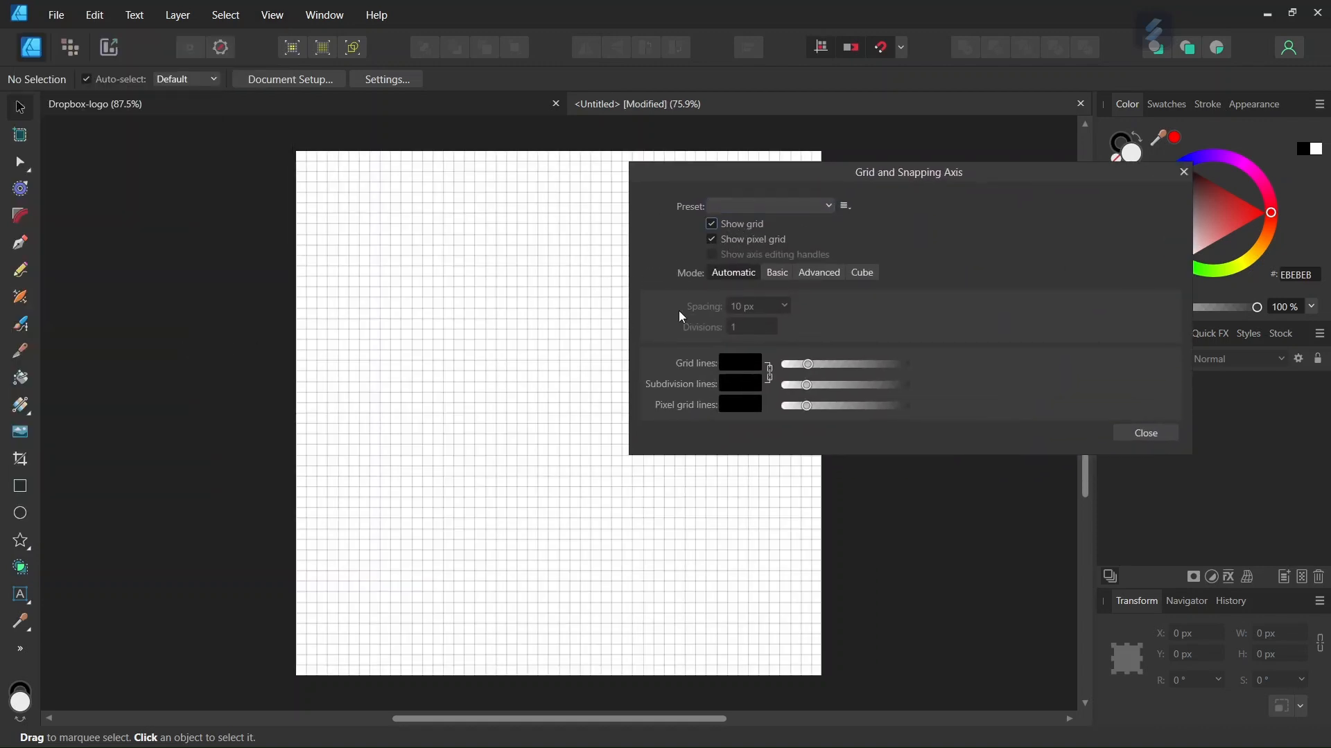
Step: Switch the grid to Advanced mode and set the grid type to Isometric
{"action": "left_click", "coordinate": [818, 273]}
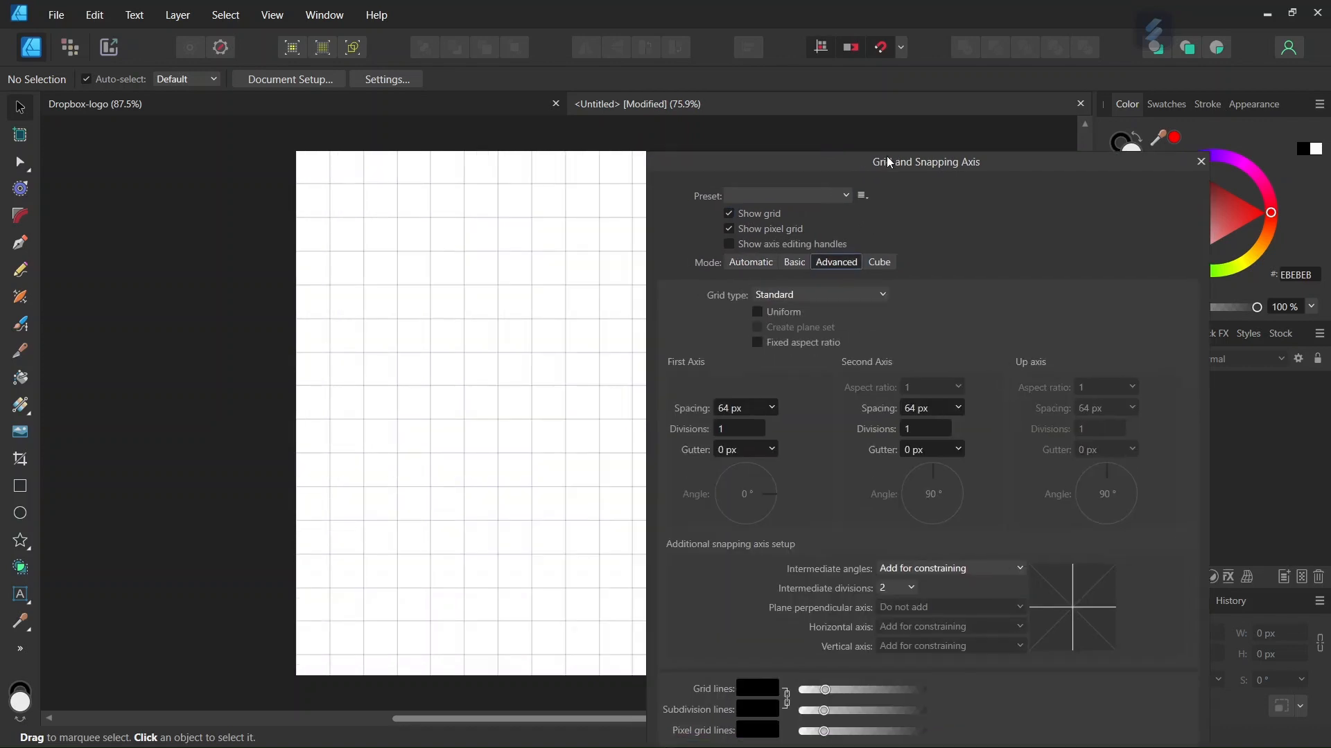
{"action": "scroll", "coordinate": [567, 298], "scroll_direction": "up", "scroll_amount": 1}
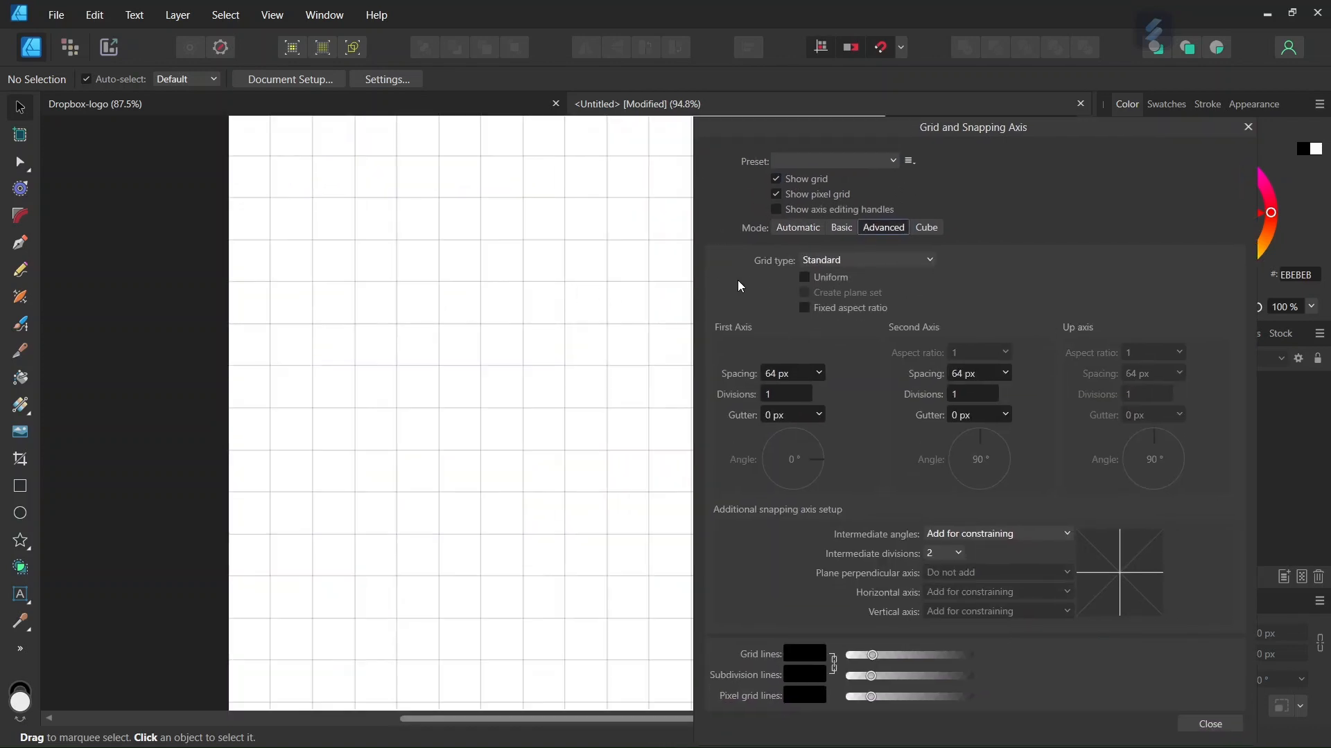
{"action": "left_click", "coordinate": [826, 263]}
{"action": "left_click", "coordinate": [826, 312]}
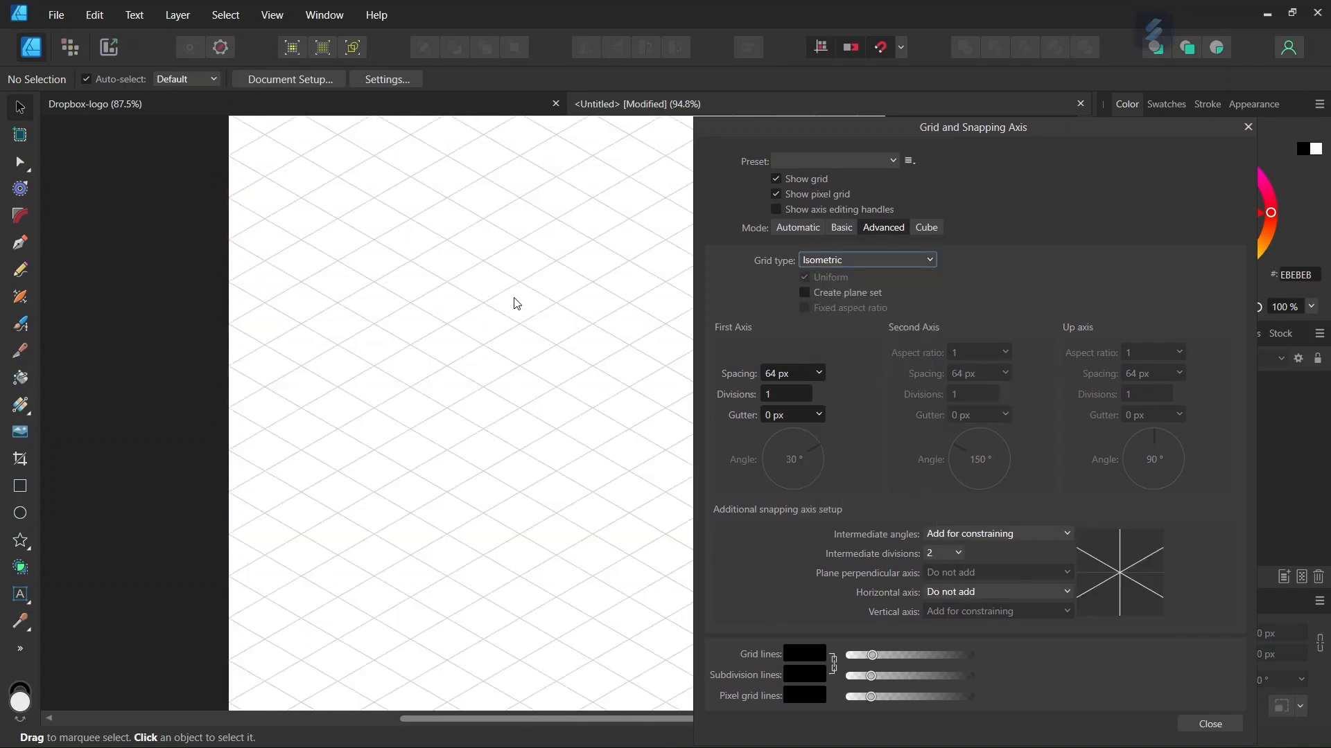
Step: Set the isometric grid spacing to 150 px and close the grid manager
{"action": "scroll", "coordinate": [517, 294], "scroll_direction": "up", "scroll_amount": 1}
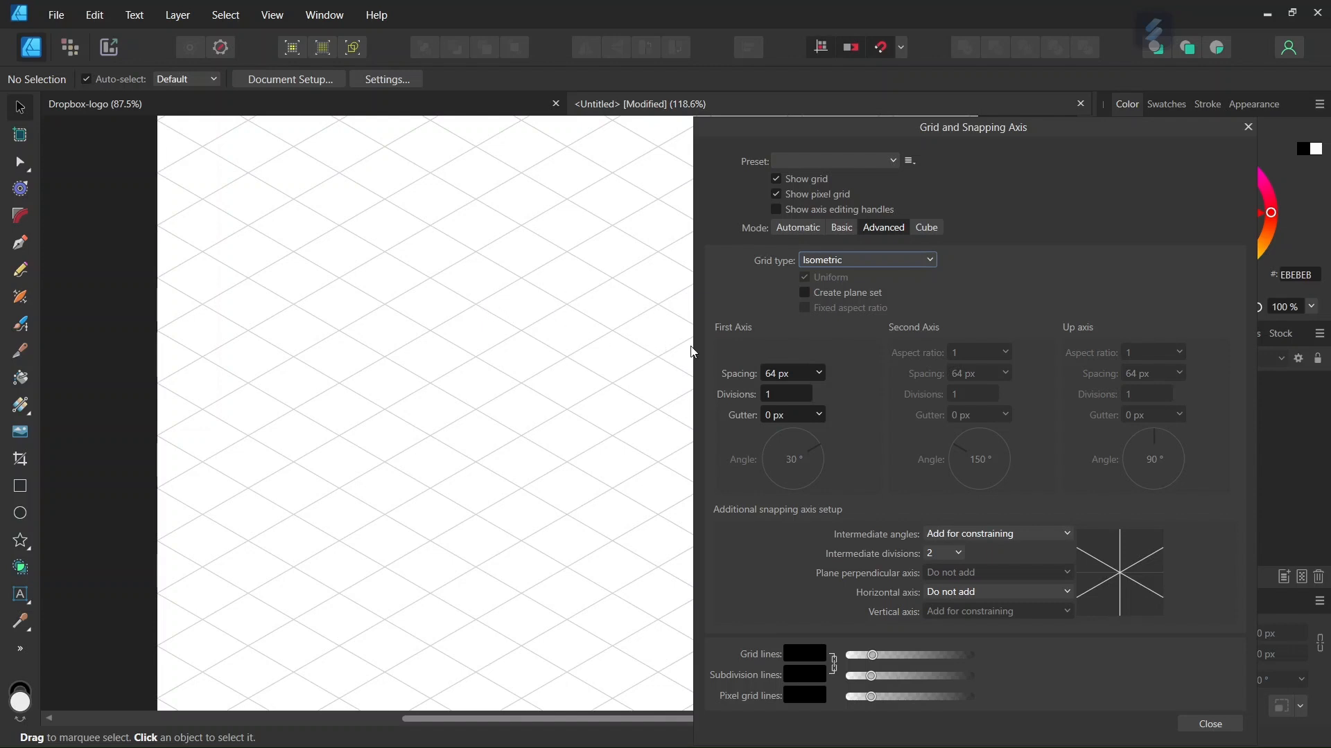
{"action": "left_click", "coordinate": [774, 373]}
{"action": "type", "text": "1"}
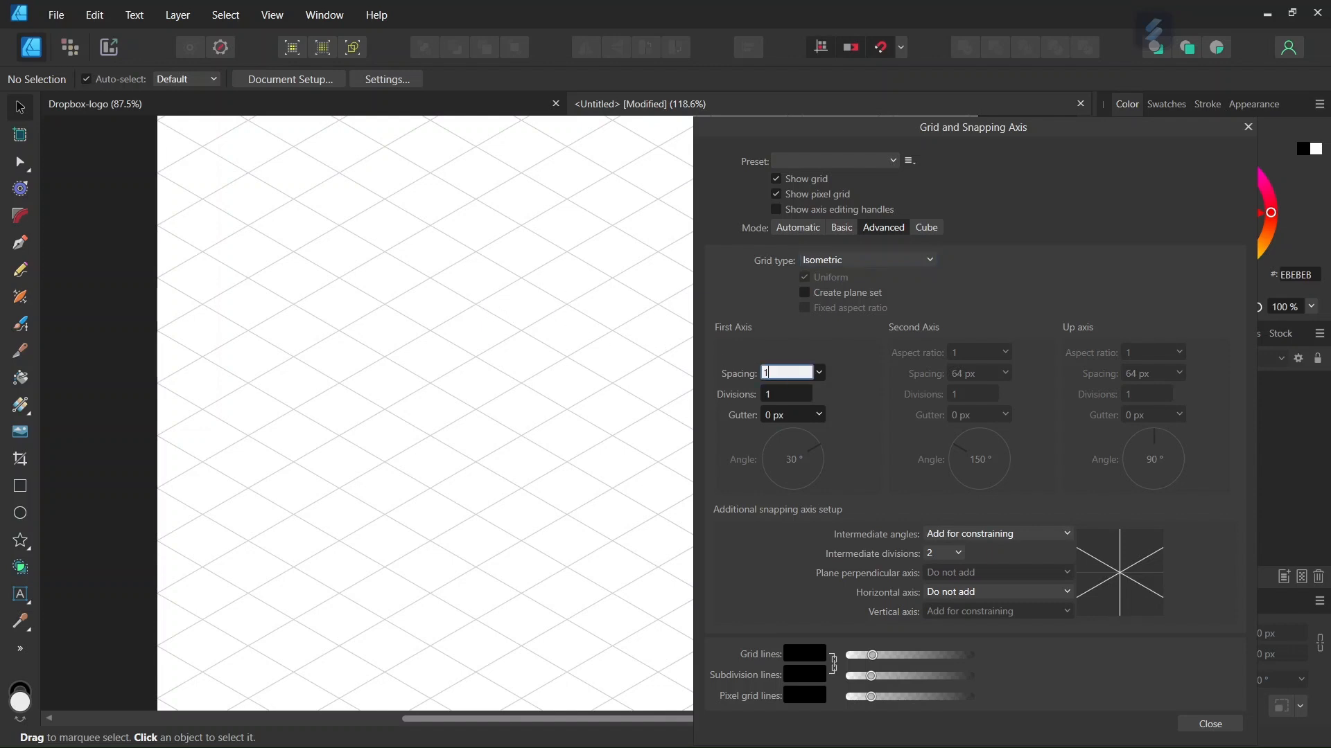
{"action": "type", "text": "50"}
{"action": "key", "text": "Return"}
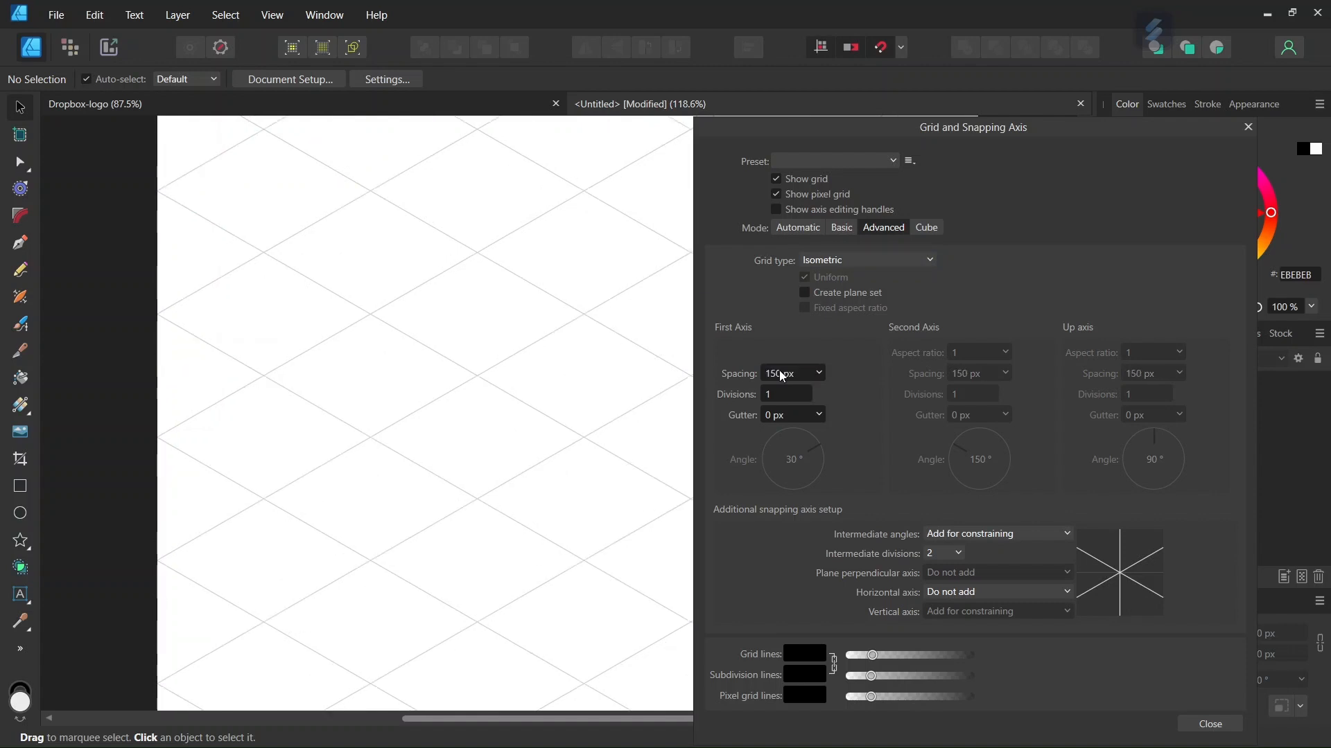
{"action": "left_click", "coordinate": [1210, 724]}
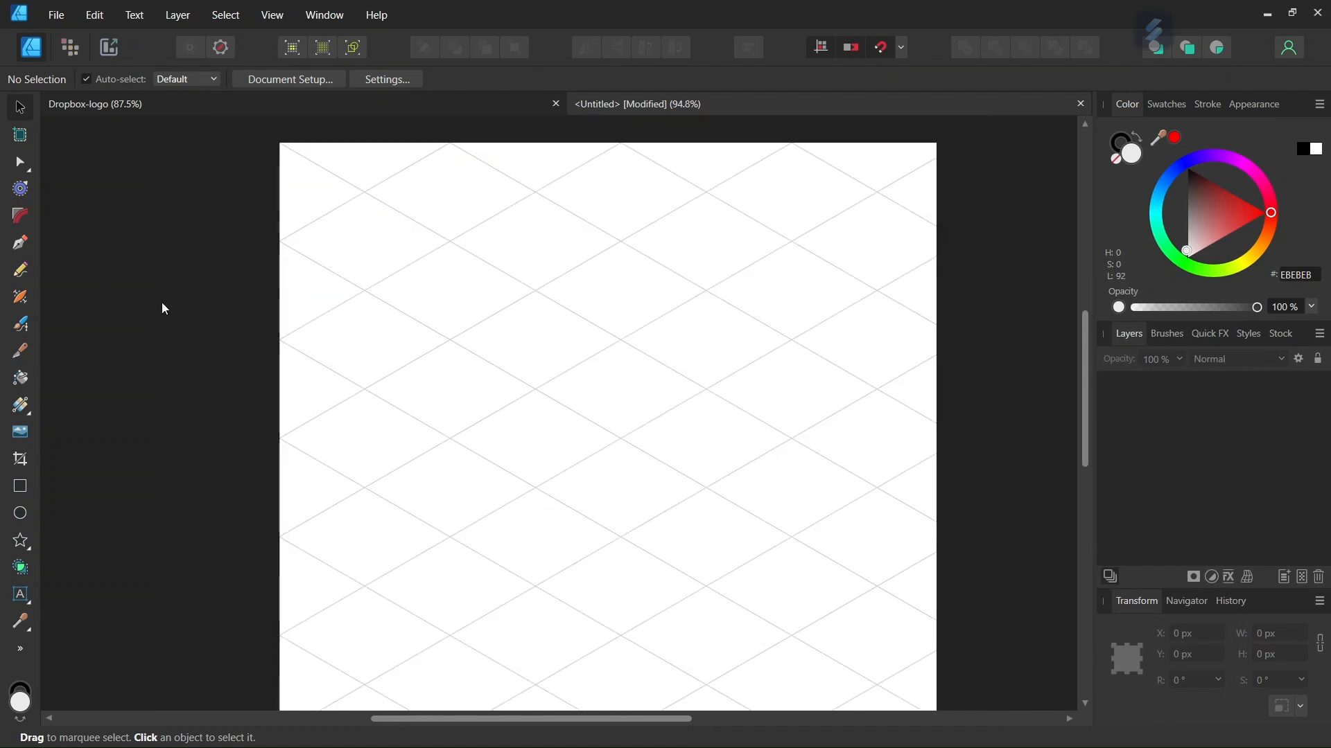
Step: Pick the Pen tool and set both its fill and stroke to none
{"action": "left_click", "coordinate": [24, 250]}
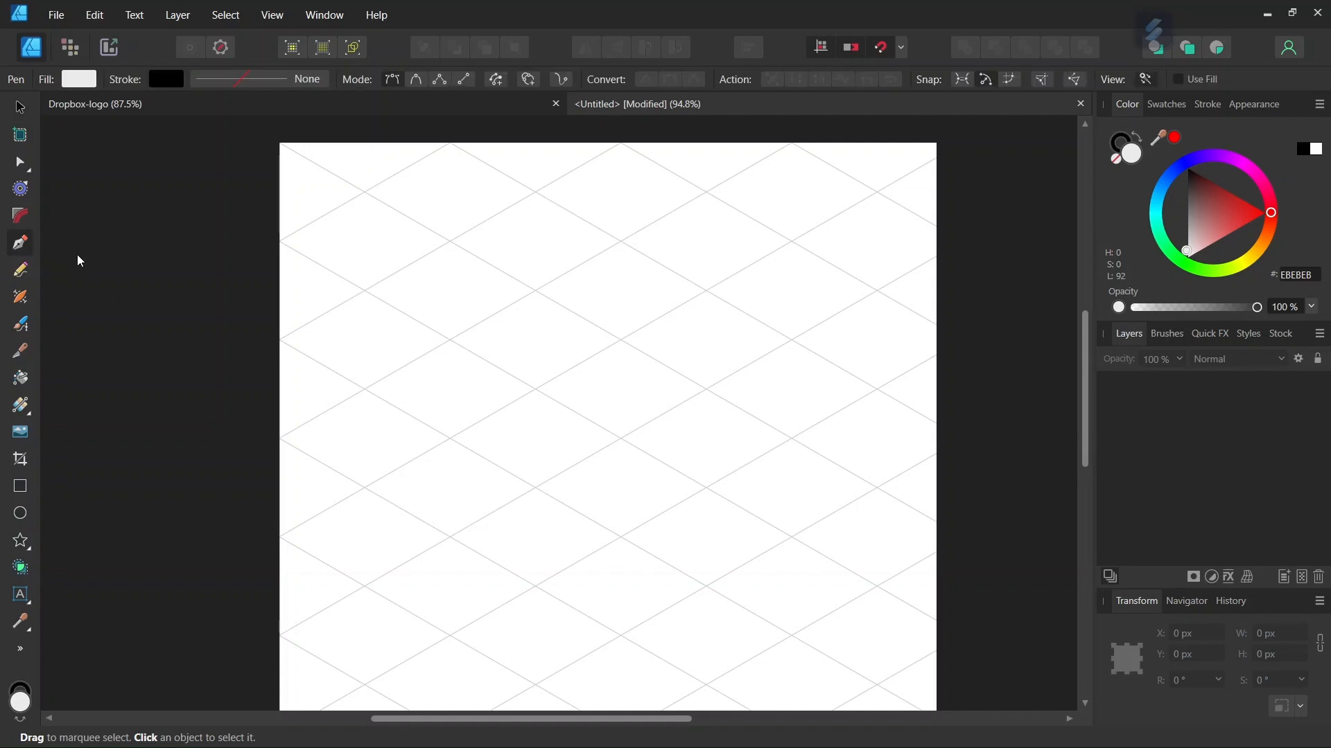
{"action": "left_click", "coordinate": [86, 81]}
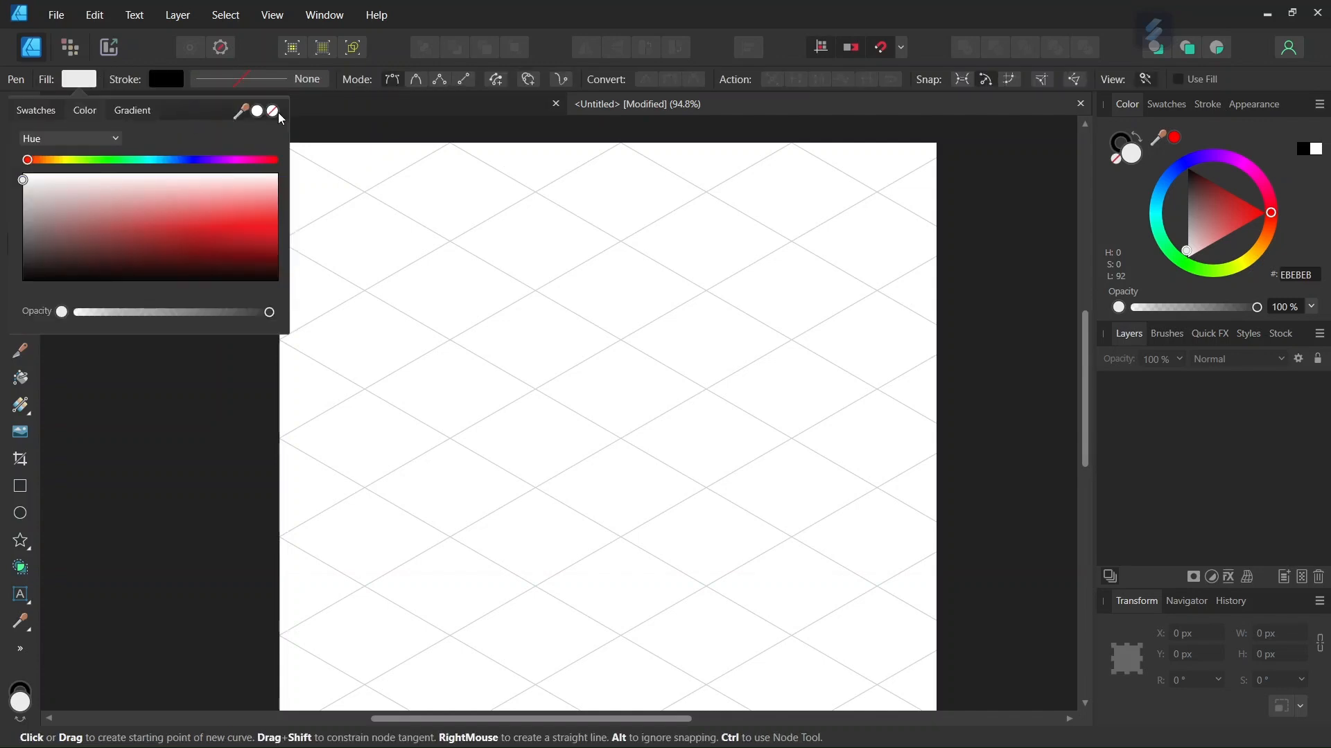
{"action": "left_click", "coordinate": [275, 110]}
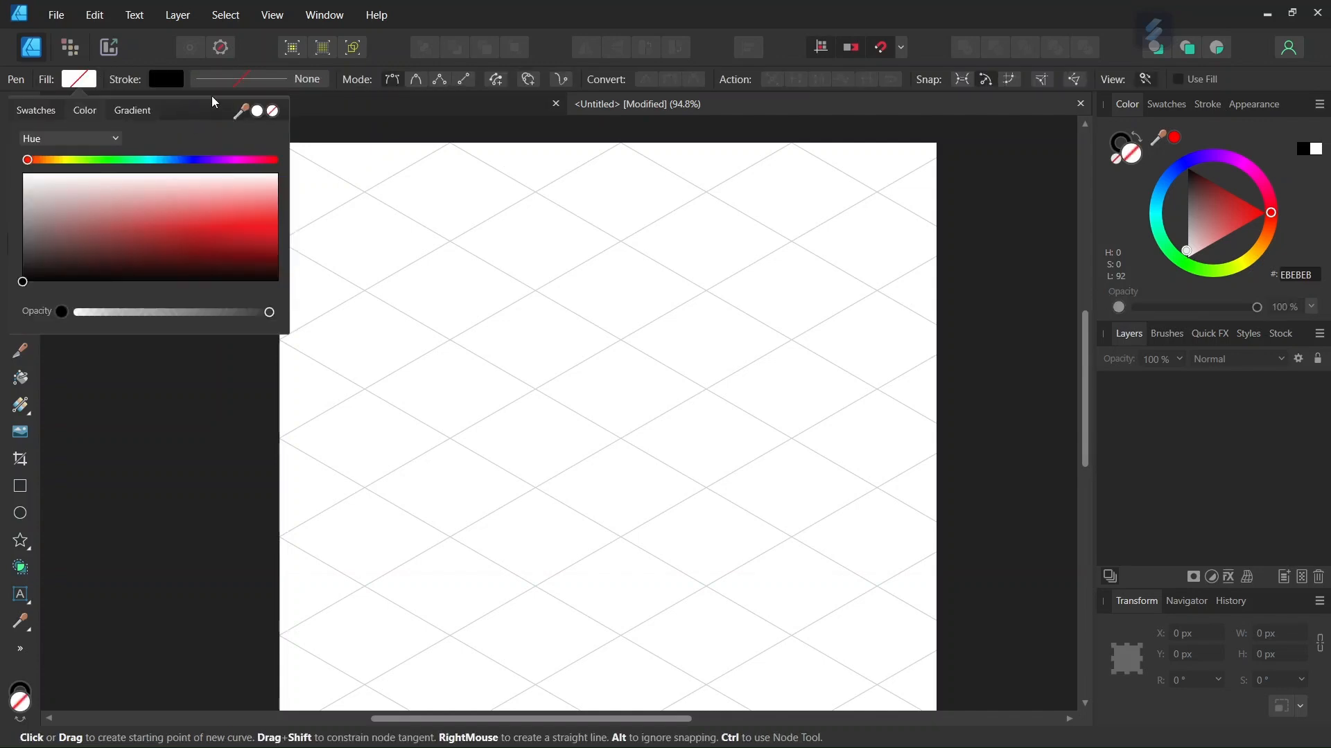
{"action": "left_click", "coordinate": [170, 82]}
{"action": "left_click", "coordinate": [290, 110]}
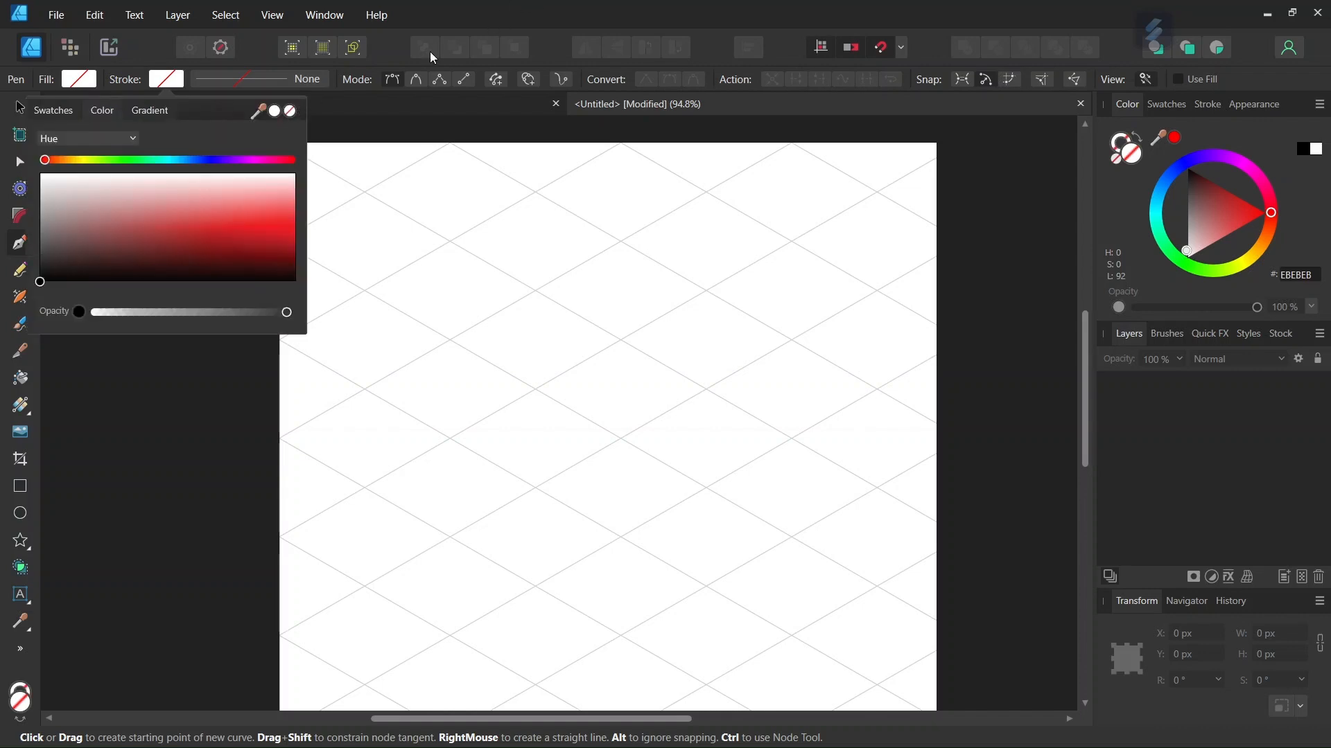
Step: Draw a closed diamond of about 260 × 150 px along the isometric grid lines
{"action": "scroll", "coordinate": [492, 269], "scroll_direction": "down", "scroll_amount": 2}
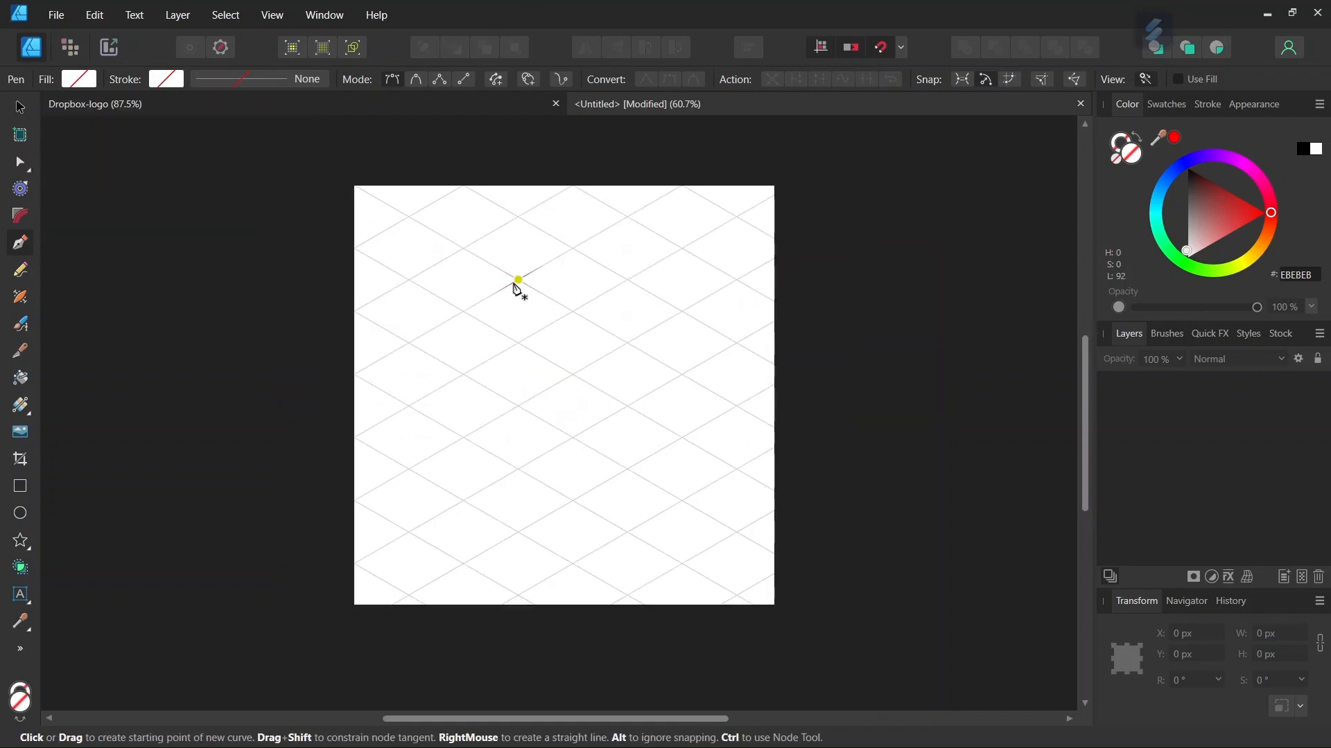
{"action": "left_click", "coordinate": [518, 280]}
{"action": "left_click", "coordinate": [573, 311]}
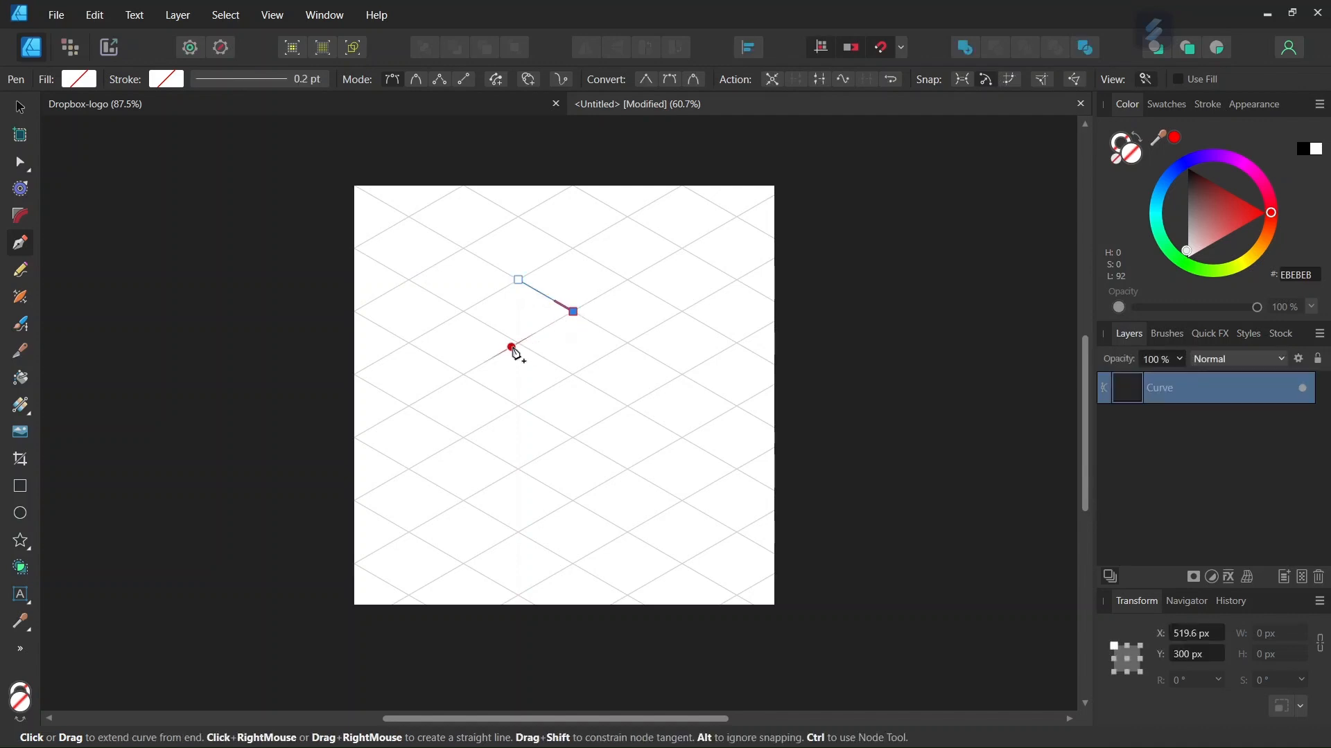
{"action": "left_click", "coordinate": [518, 344]}
{"action": "left_click", "coordinate": [463, 311]}
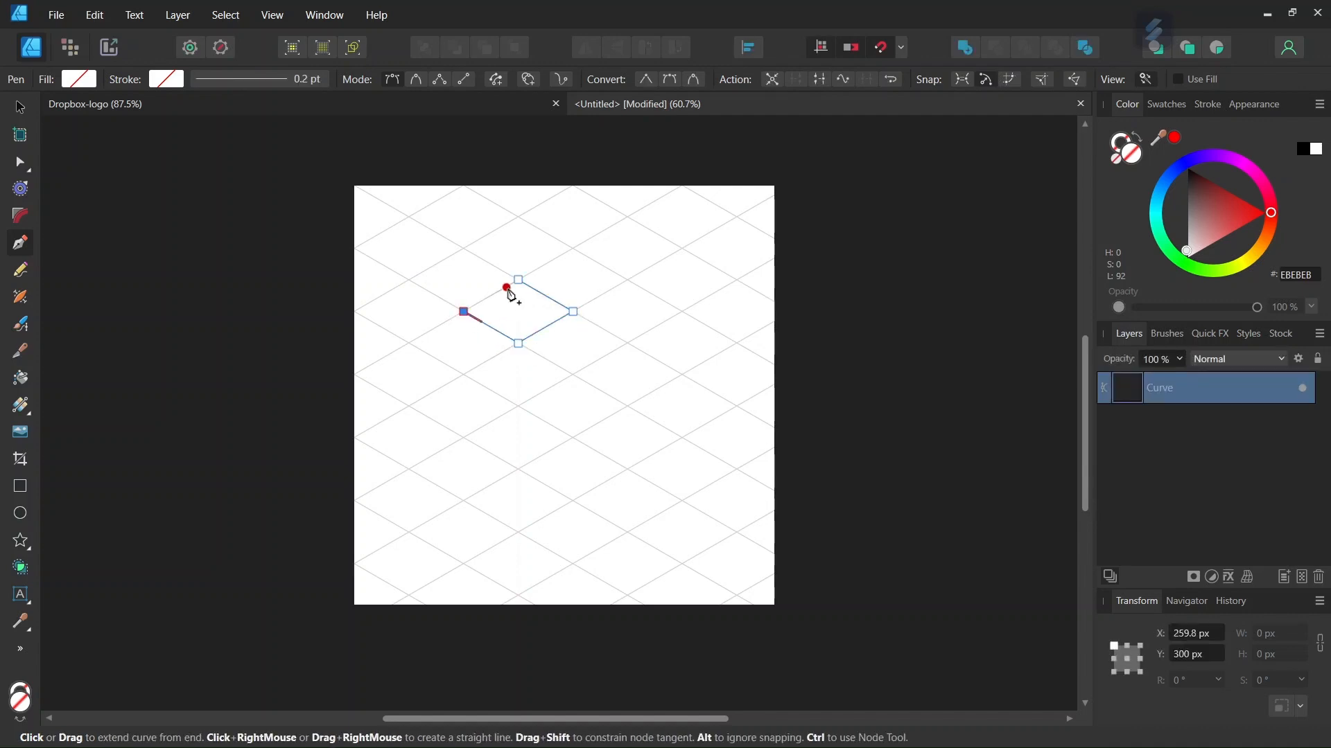
{"action": "left_click", "coordinate": [519, 280]}
Step: Fill the diamond with the hex colour 0062FE
{"action": "scroll", "coordinate": [511, 288], "scroll_direction": "up", "scroll_amount": 2}
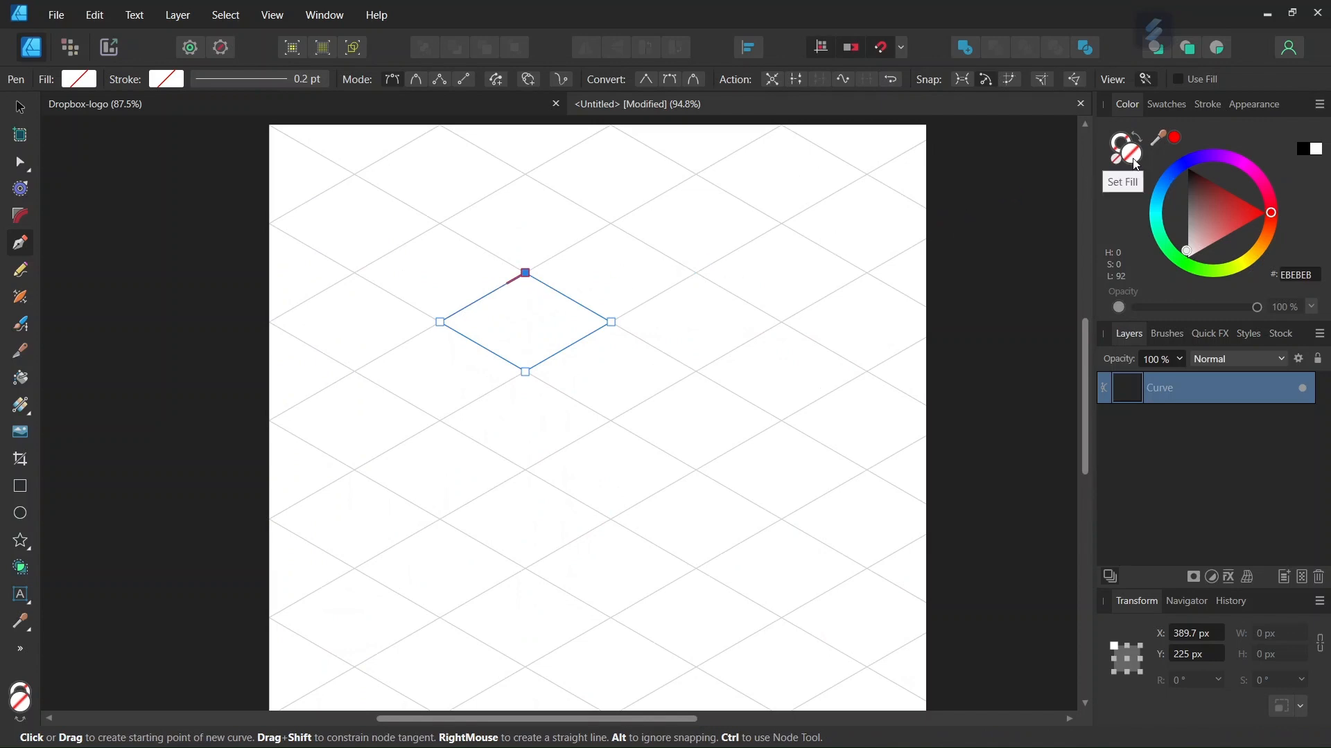
{"action": "left_click", "coordinate": [1301, 280]}
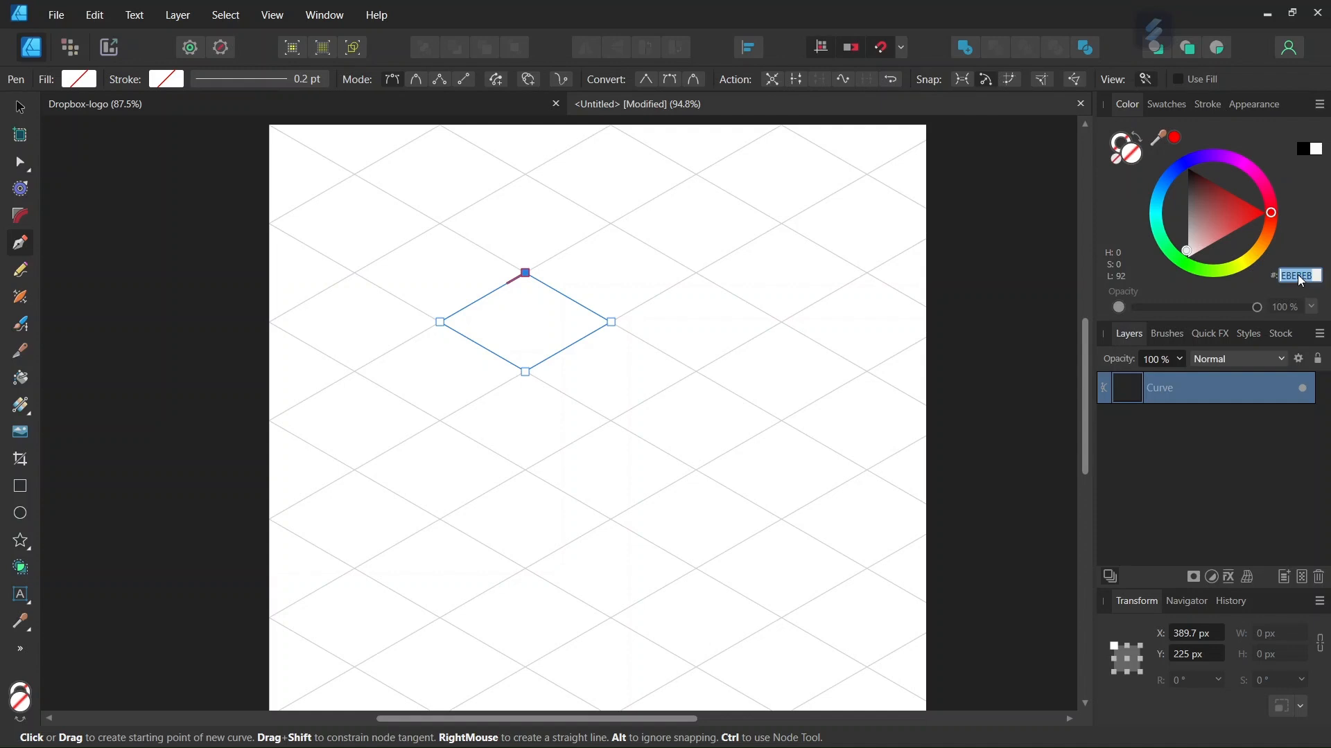
{"action": "type", "text": "0062FE"}
{"action": "key", "text": "Return"}
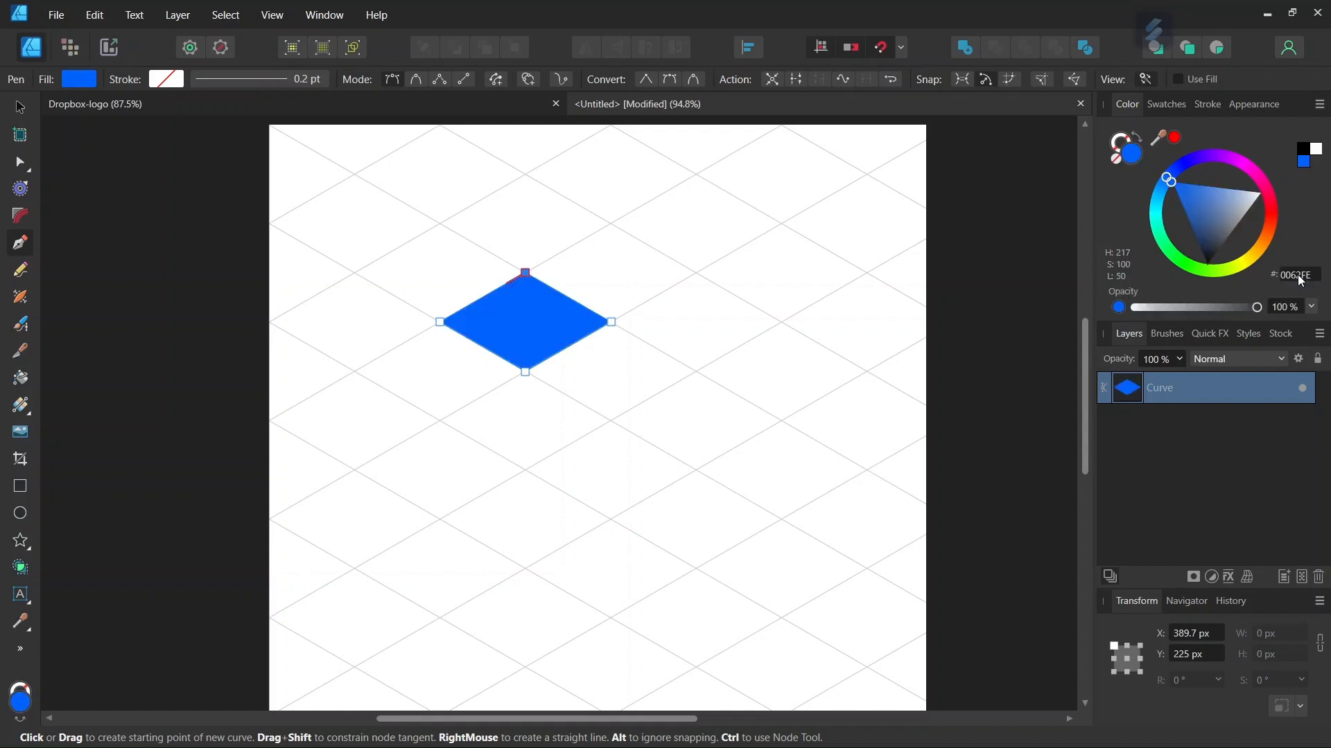
Step: Duplicate the diamond and place the copy directly to its right, touching its corner
{"action": "left_click", "coordinate": [19, 108]}
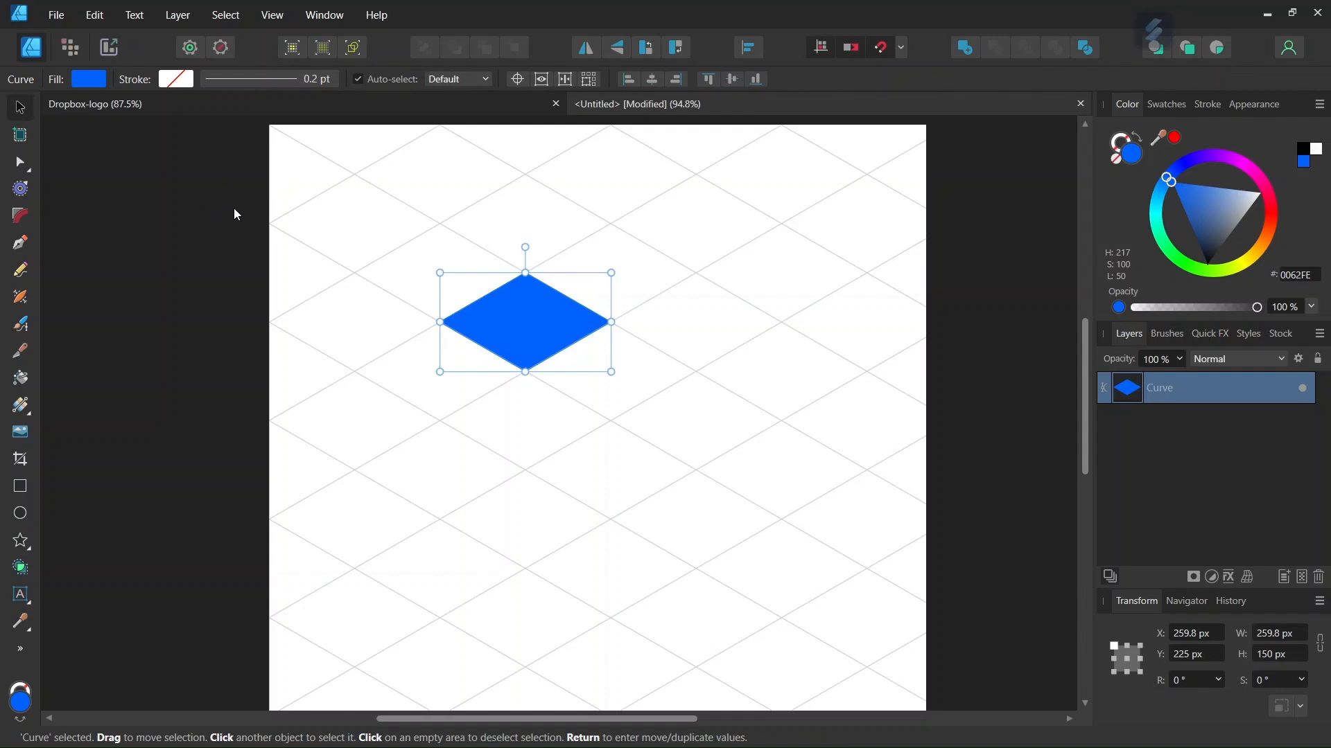
{"action": "key", "text": "ctrl+j"}
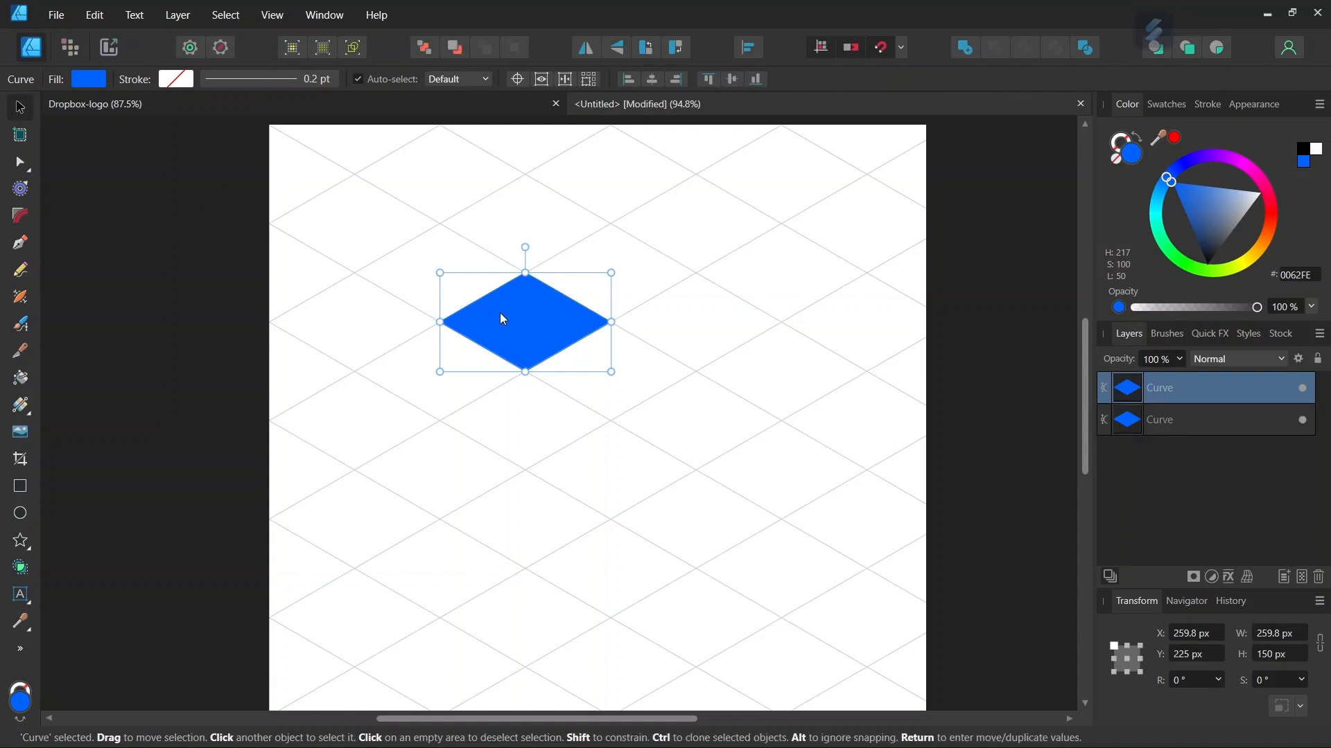
{"action": "left_click_drag", "start_coordinate": [505, 315], "coordinate": [676, 299]}
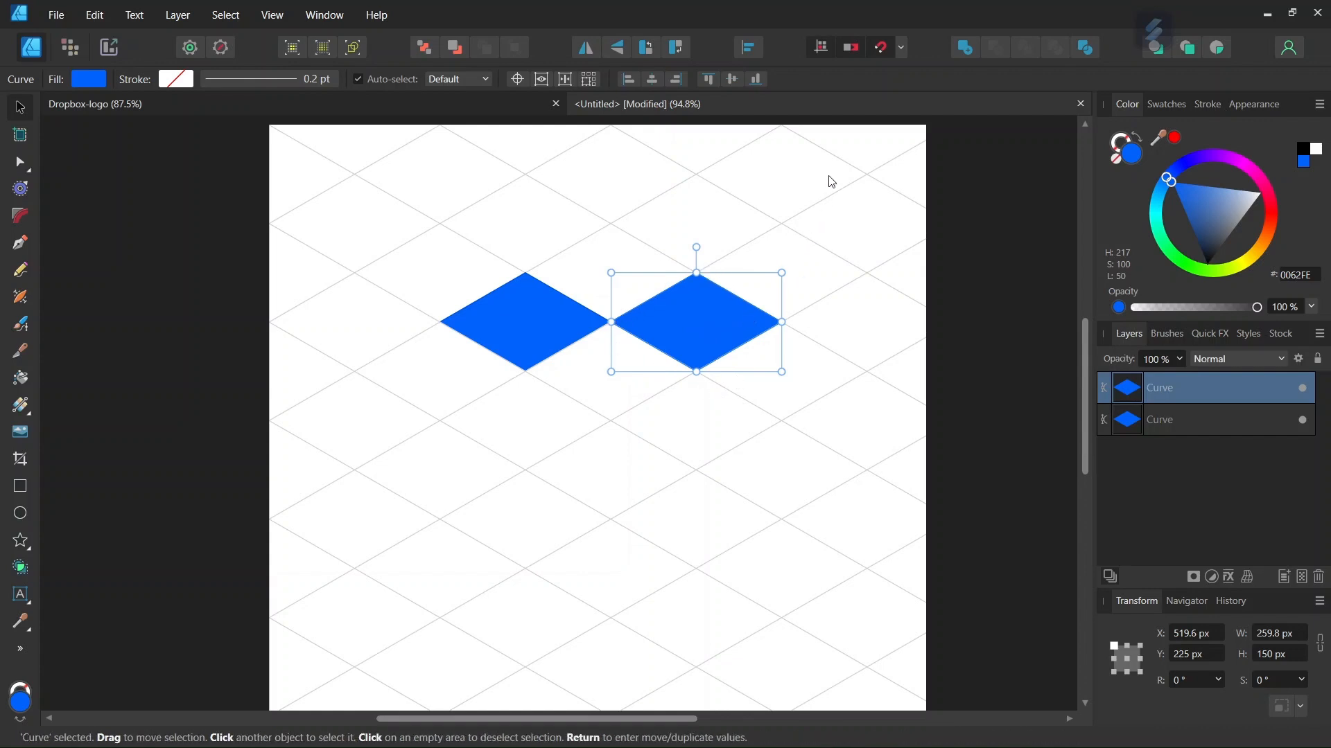
Step: Select both diamonds, duplicate them and move the copies down to form a second row beneath
{"action": "left_click_drag", "start_coordinate": [867, 180], "coordinate": [386, 481]}
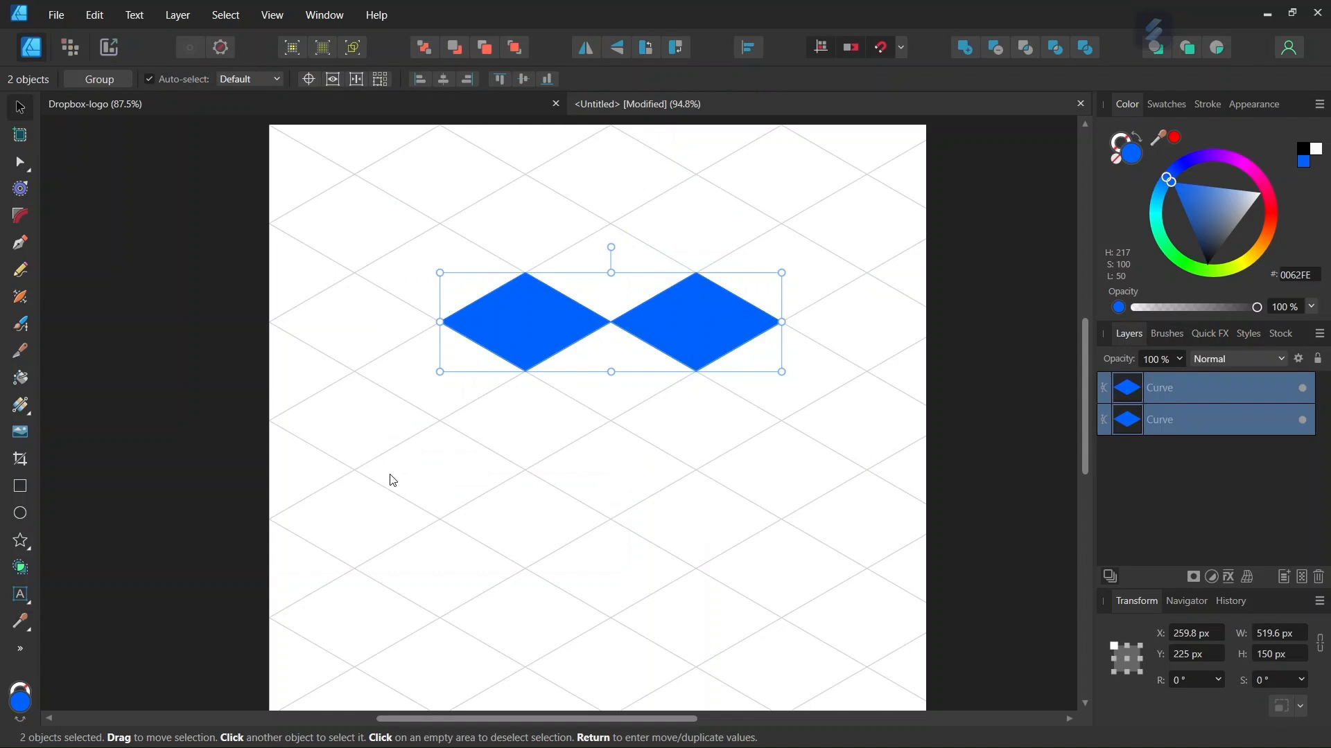
{"action": "key", "text": "ctrl+j"}
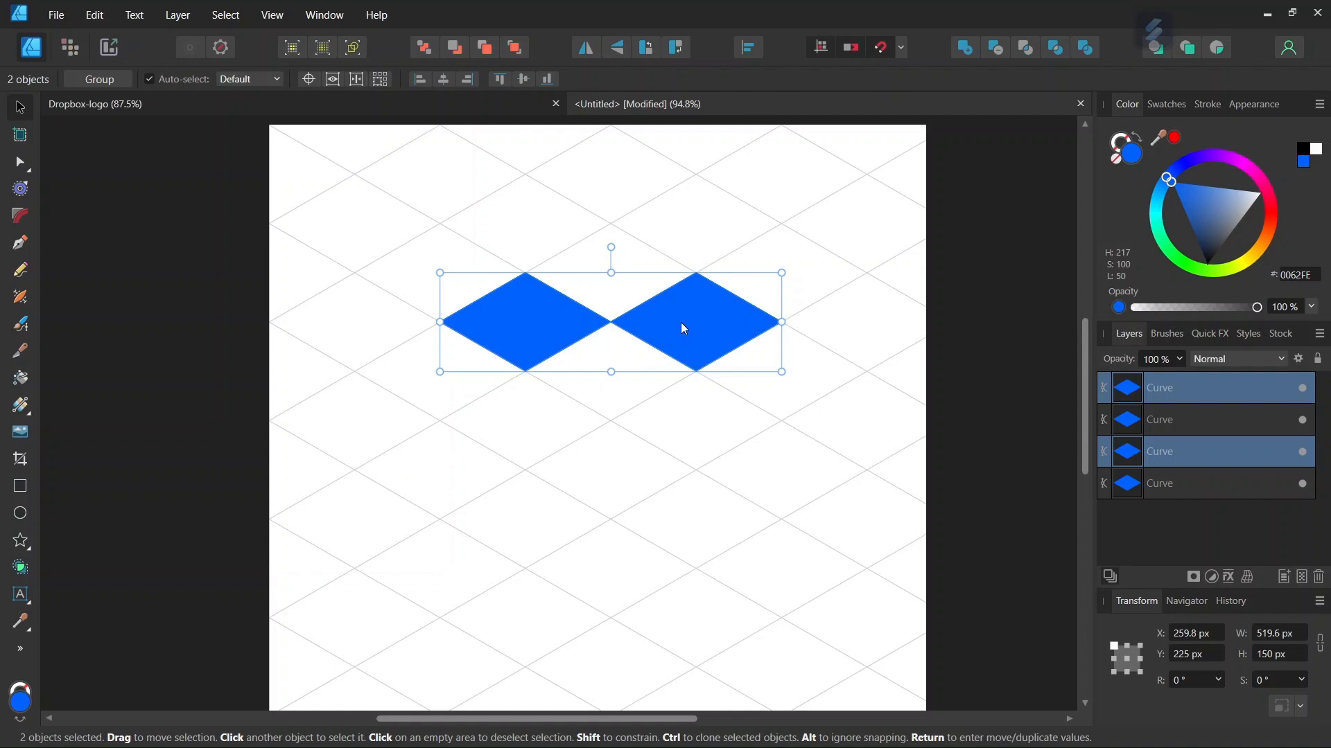
{"action": "left_click_drag", "start_coordinate": [680, 322], "coordinate": [661, 422]}
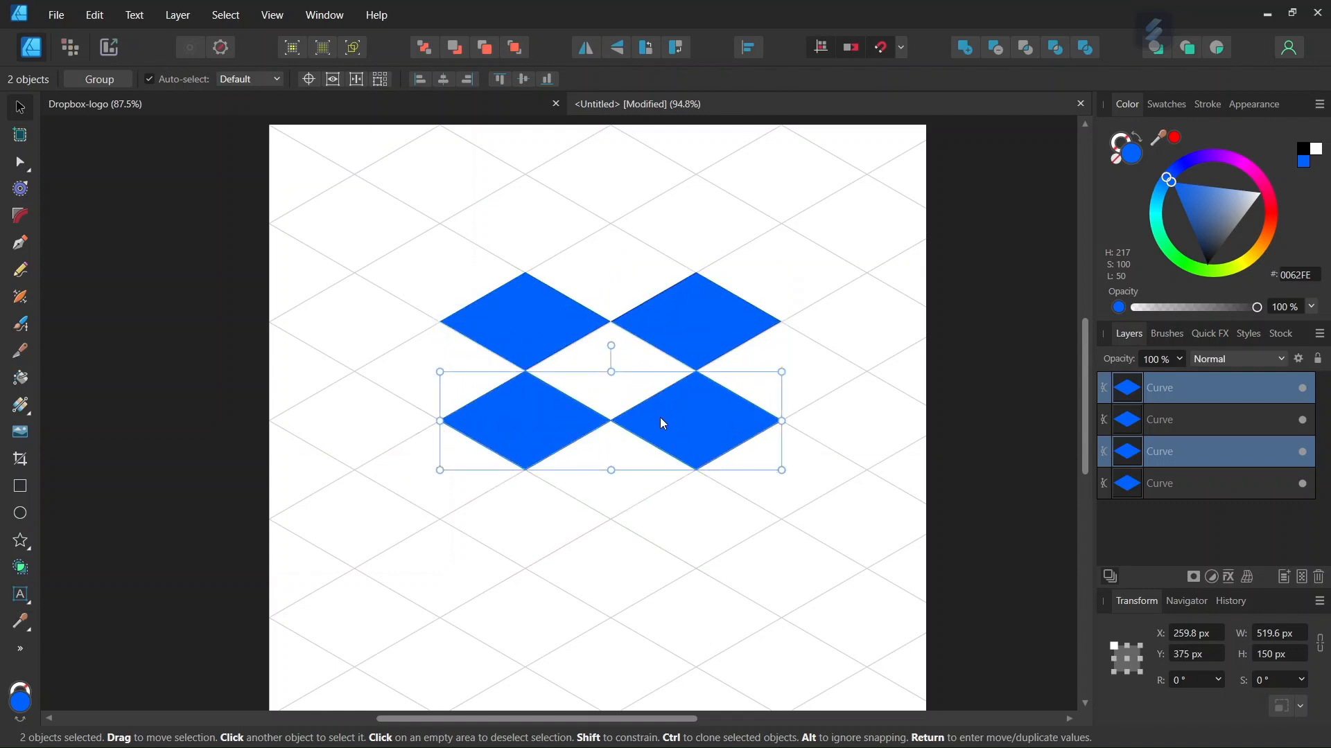
{"action": "left_click", "coordinate": [808, 520]}
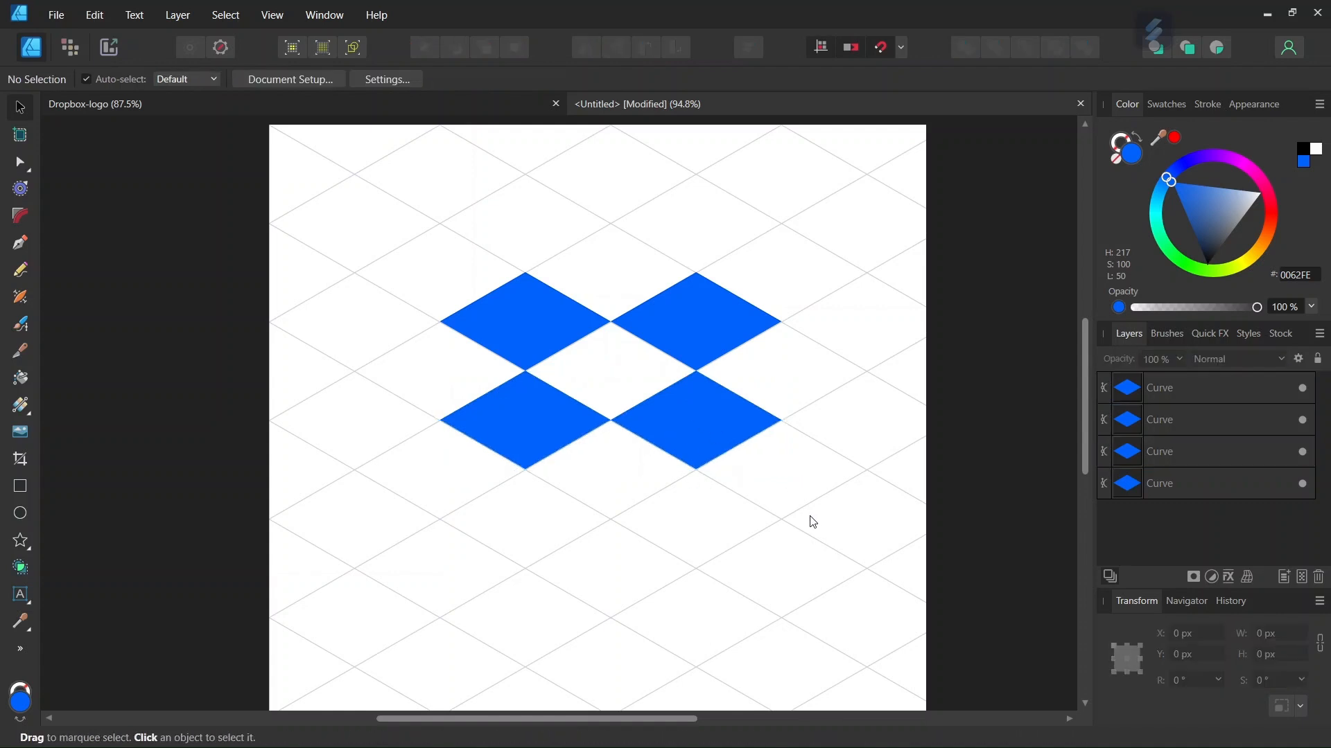
Step: Duplicate the lower-right diamond and move the copy down to sit centred beneath the second row
{"action": "scroll", "coordinate": [790, 523], "scroll_direction": "down", "scroll_amount": 3}
{"action": "scroll", "coordinate": [686, 519], "scroll_direction": "up", "scroll_amount": 1}
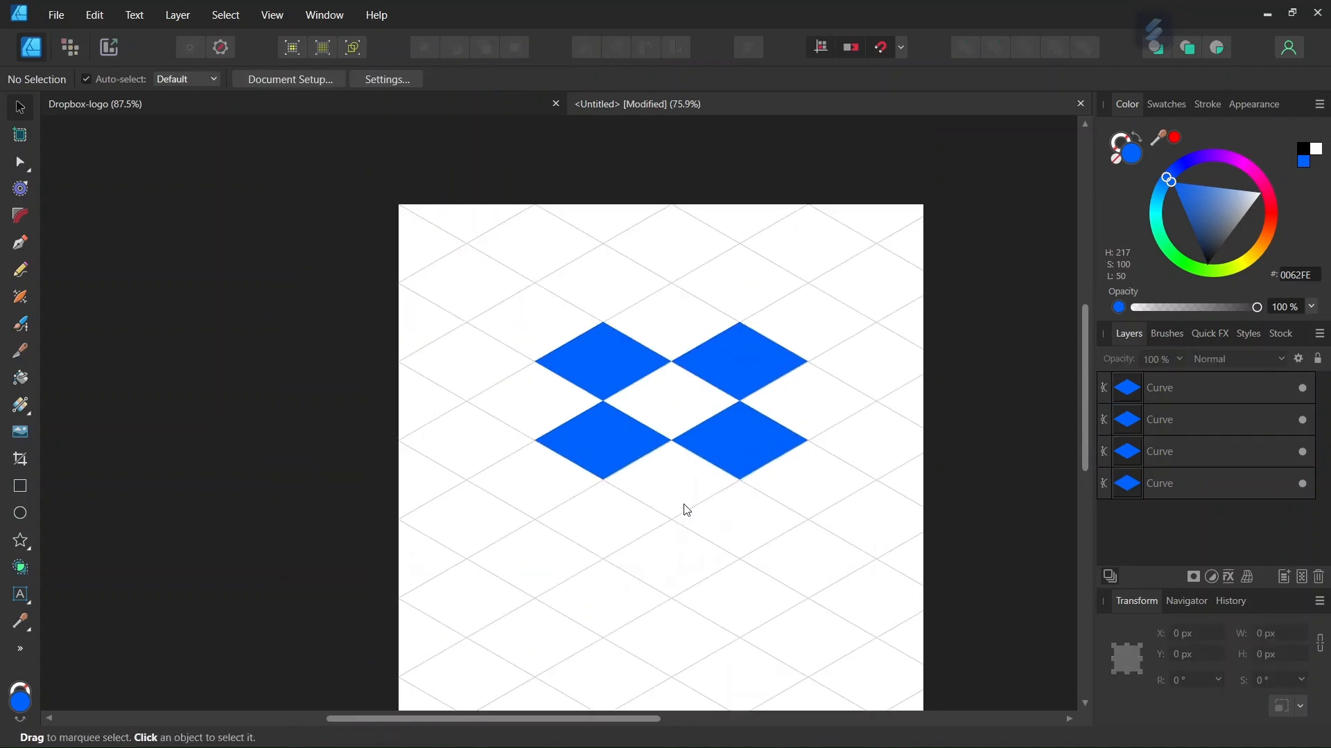
{"action": "scroll", "coordinate": [686, 513], "scroll_direction": "up", "scroll_amount": 1}
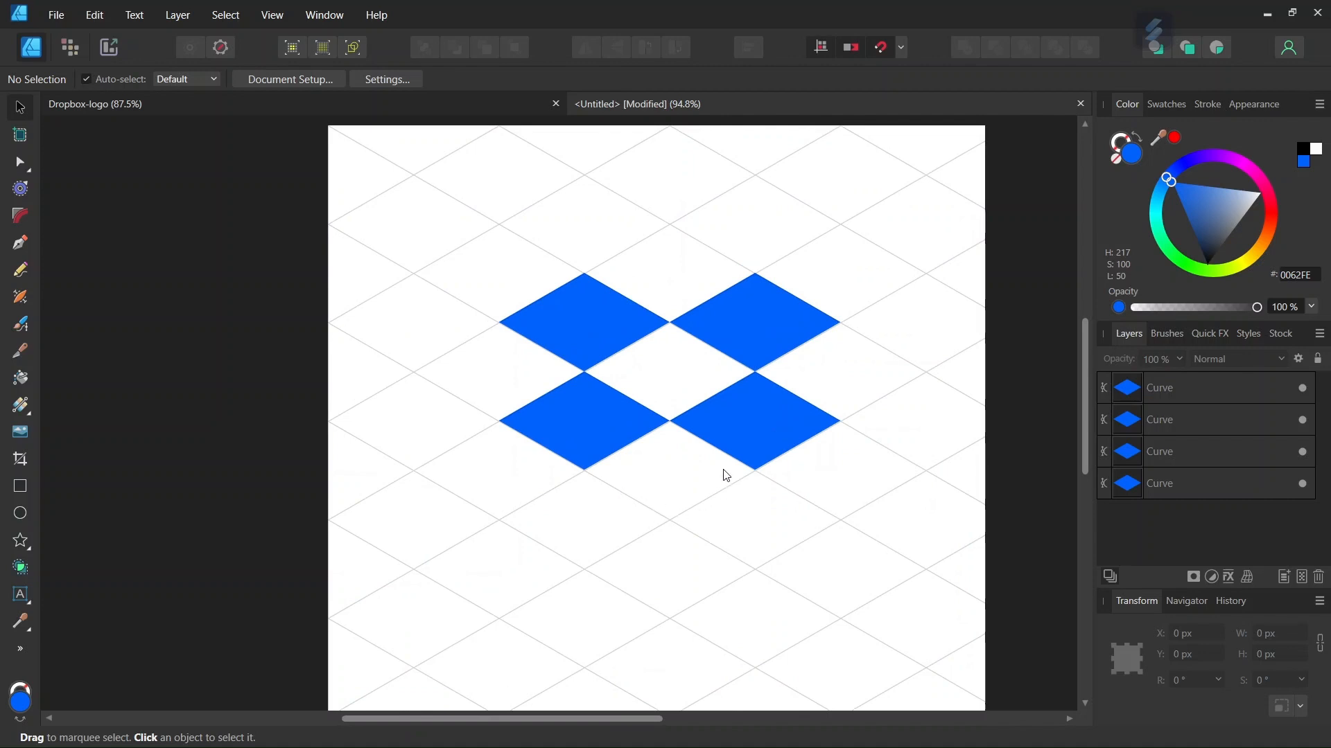
{"action": "left_click", "coordinate": [736, 435]}
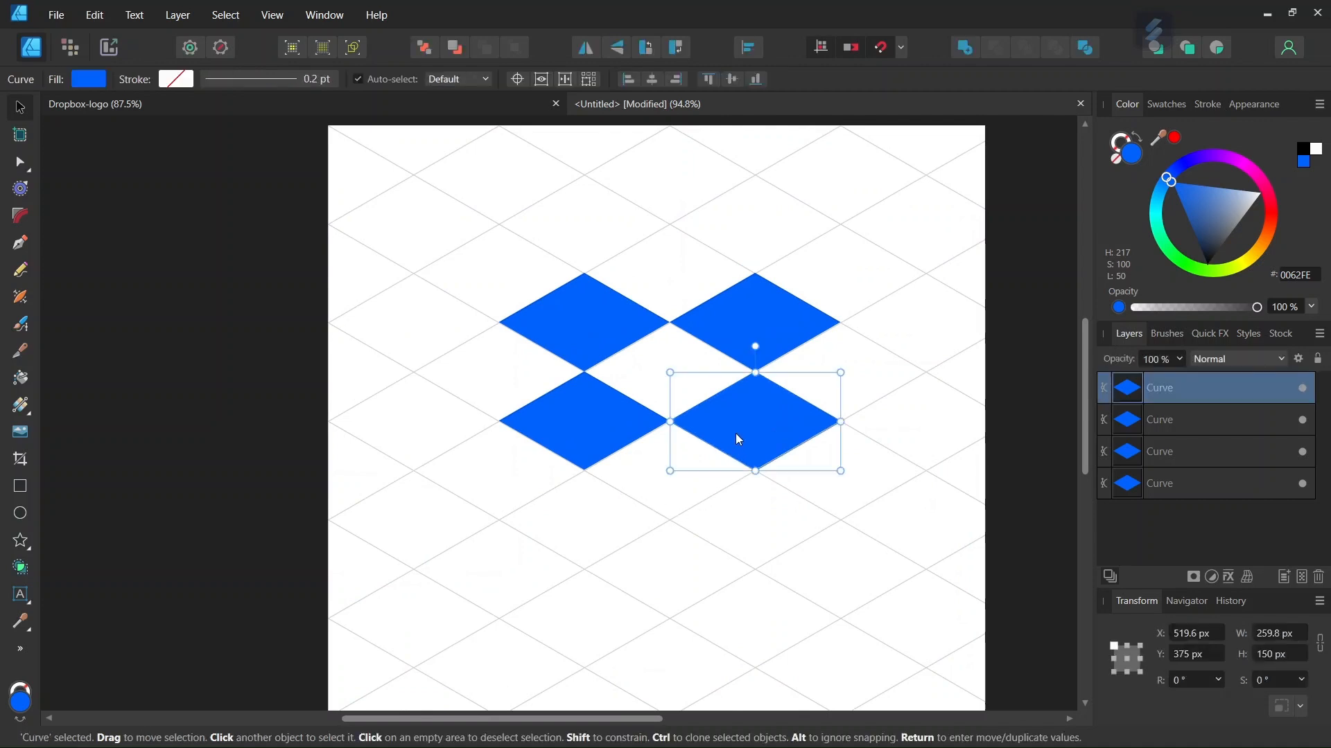
{"action": "key", "text": "ctrl+j"}
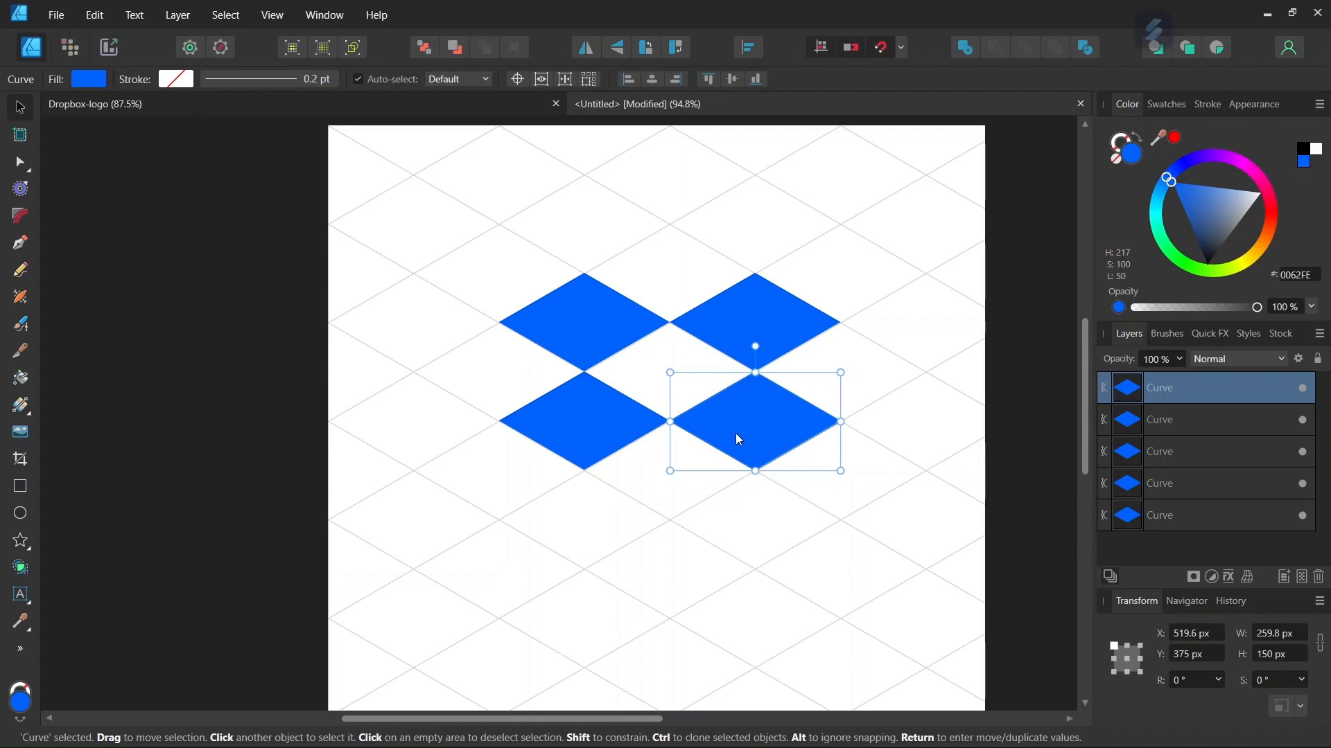
{"action": "left_click_drag", "start_coordinate": [736, 435], "coordinate": [653, 479]}
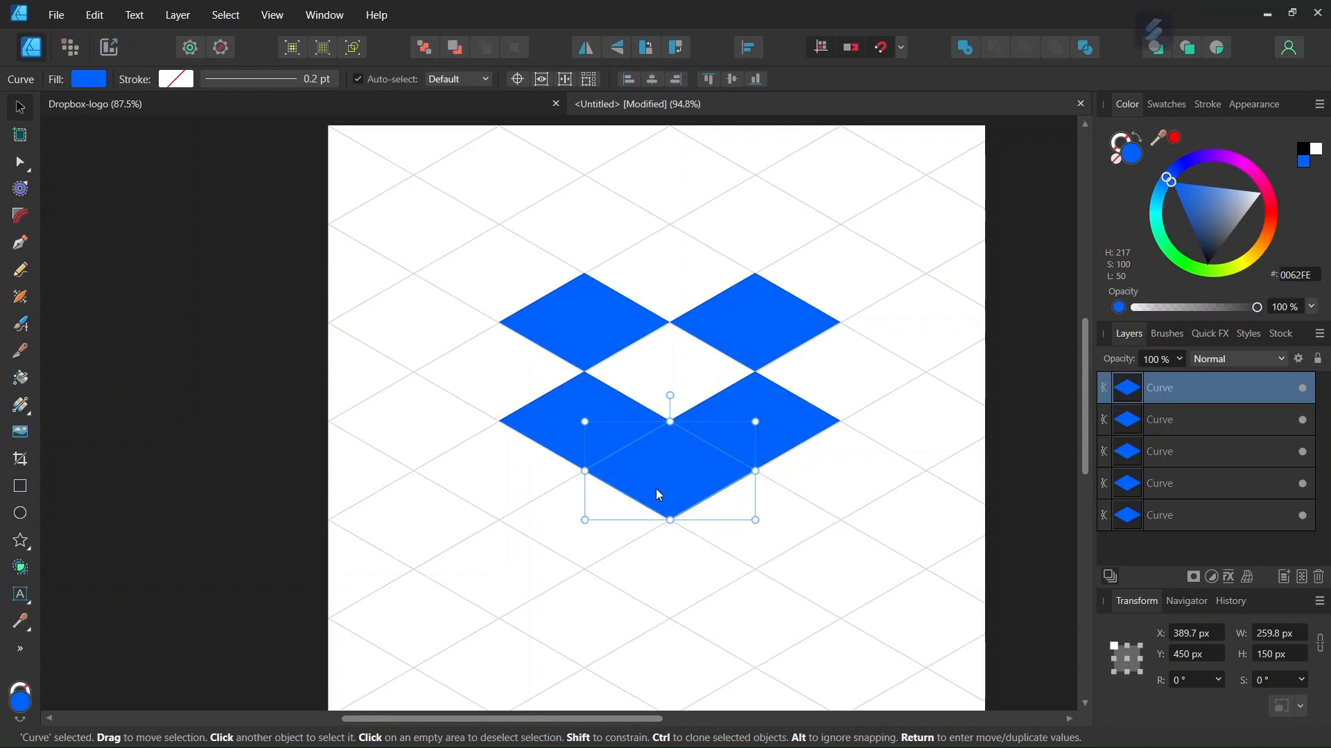
{"action": "left_click", "coordinate": [816, 466]}
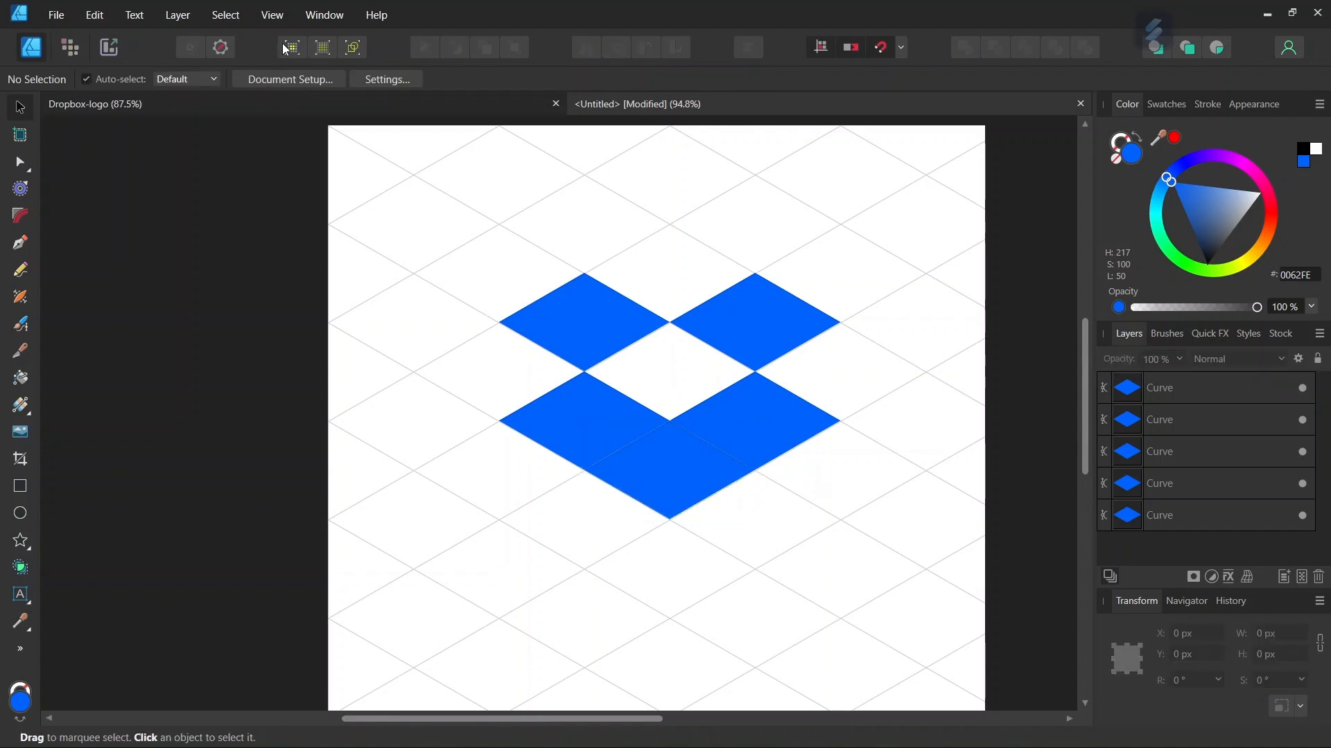
Step: Hide the grid and move the bottom diamond down to Y 469 px to open a small gap above it
{"action": "left_click", "coordinate": [273, 16]}
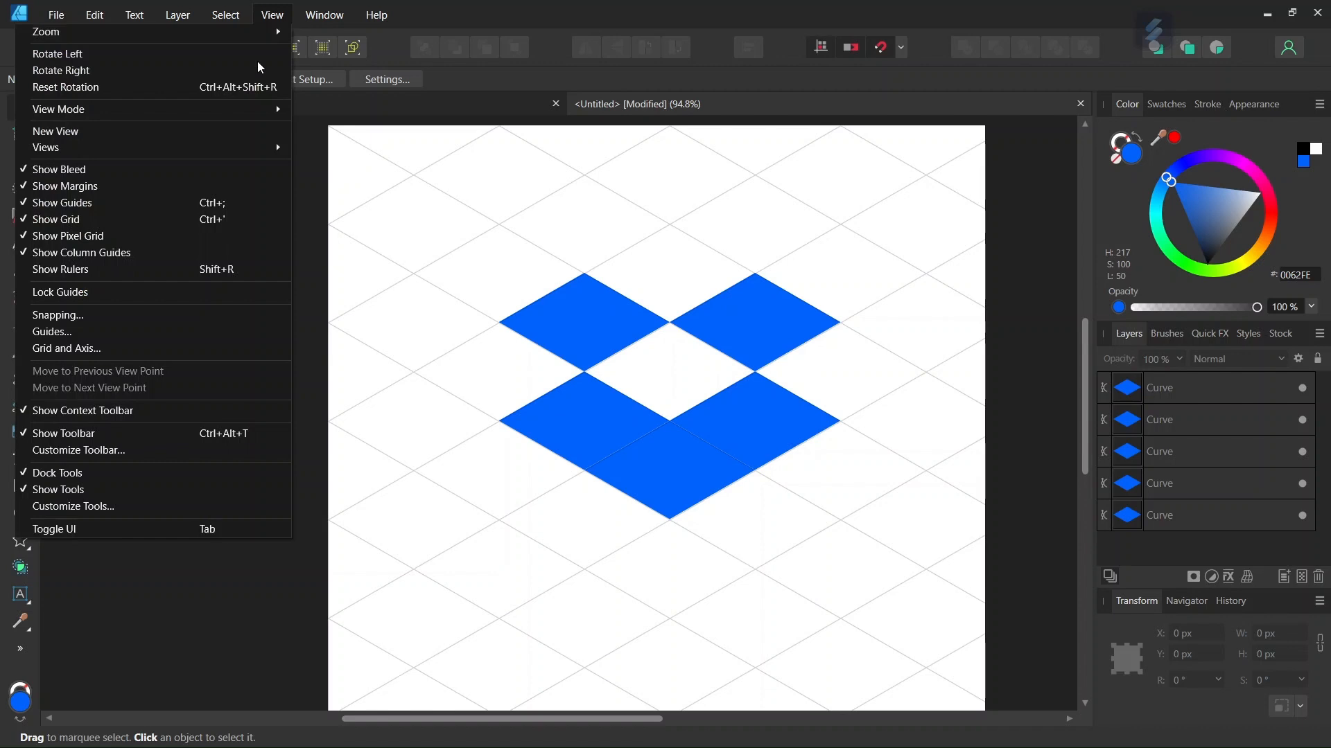
{"action": "left_click", "coordinate": [189, 219]}
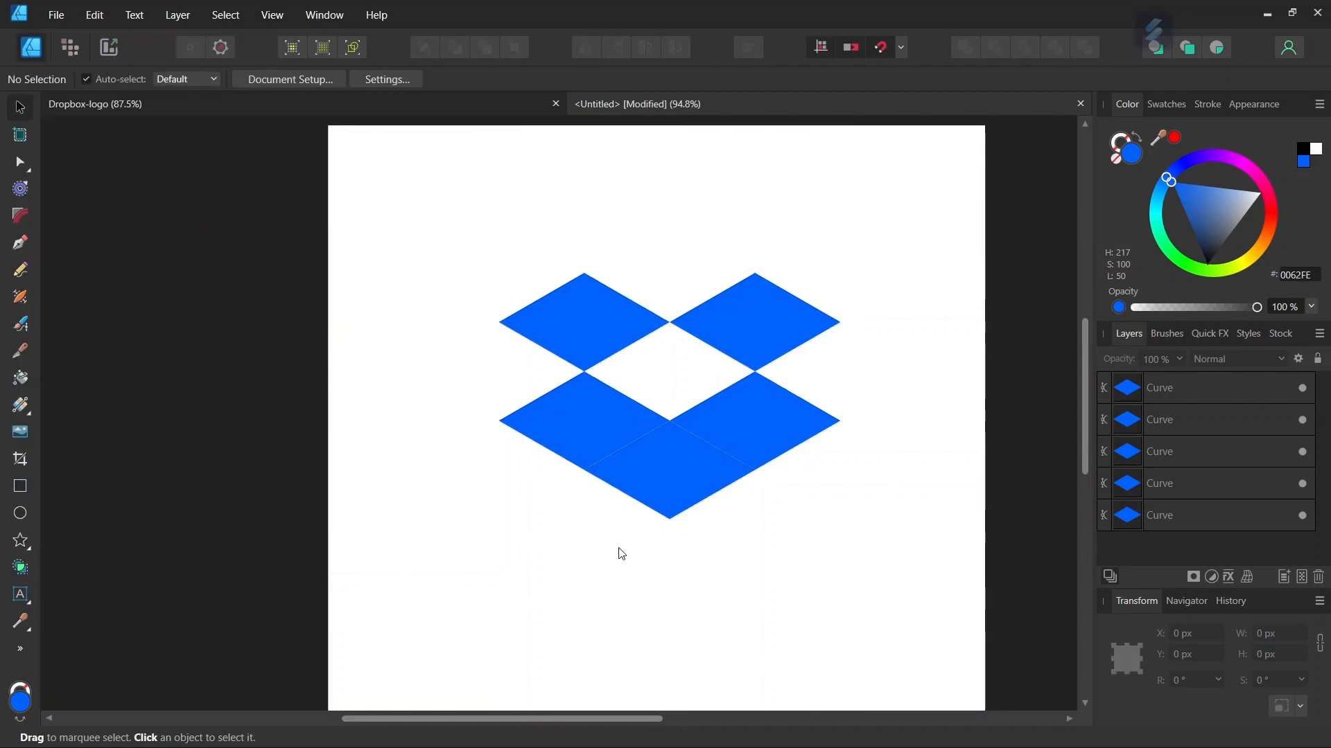
{"action": "left_click", "coordinate": [675, 505]}
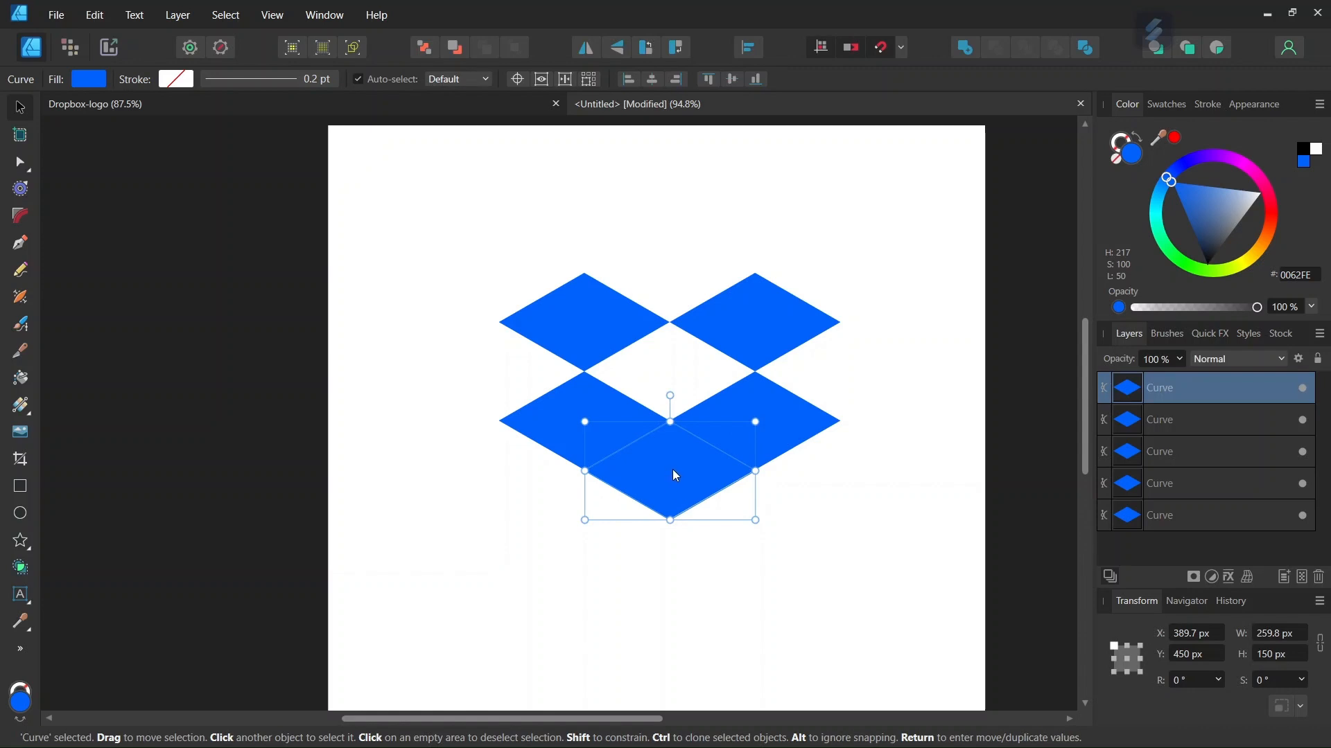
{"action": "left_click_drag", "start_coordinate": [677, 475], "coordinate": [678, 488]}
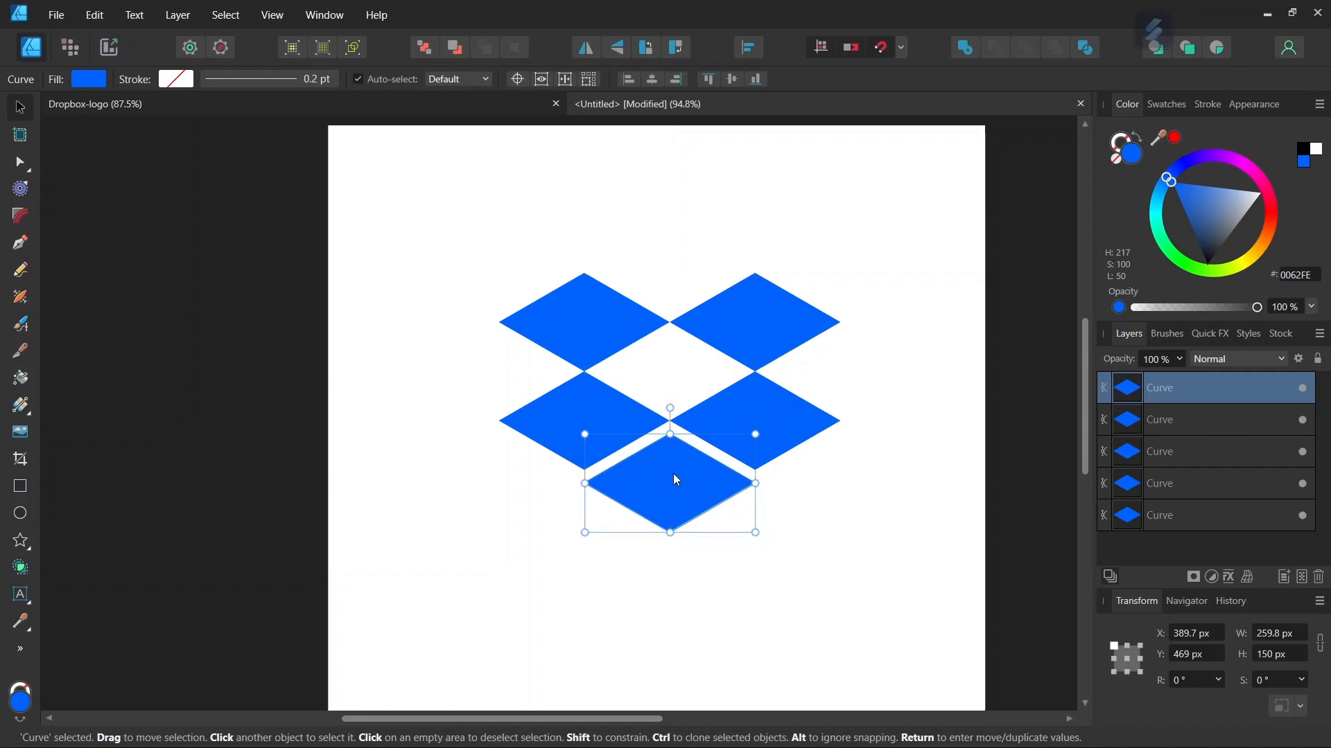
{"action": "scroll", "coordinate": [672, 476], "scroll_direction": "up", "scroll_amount": 1}
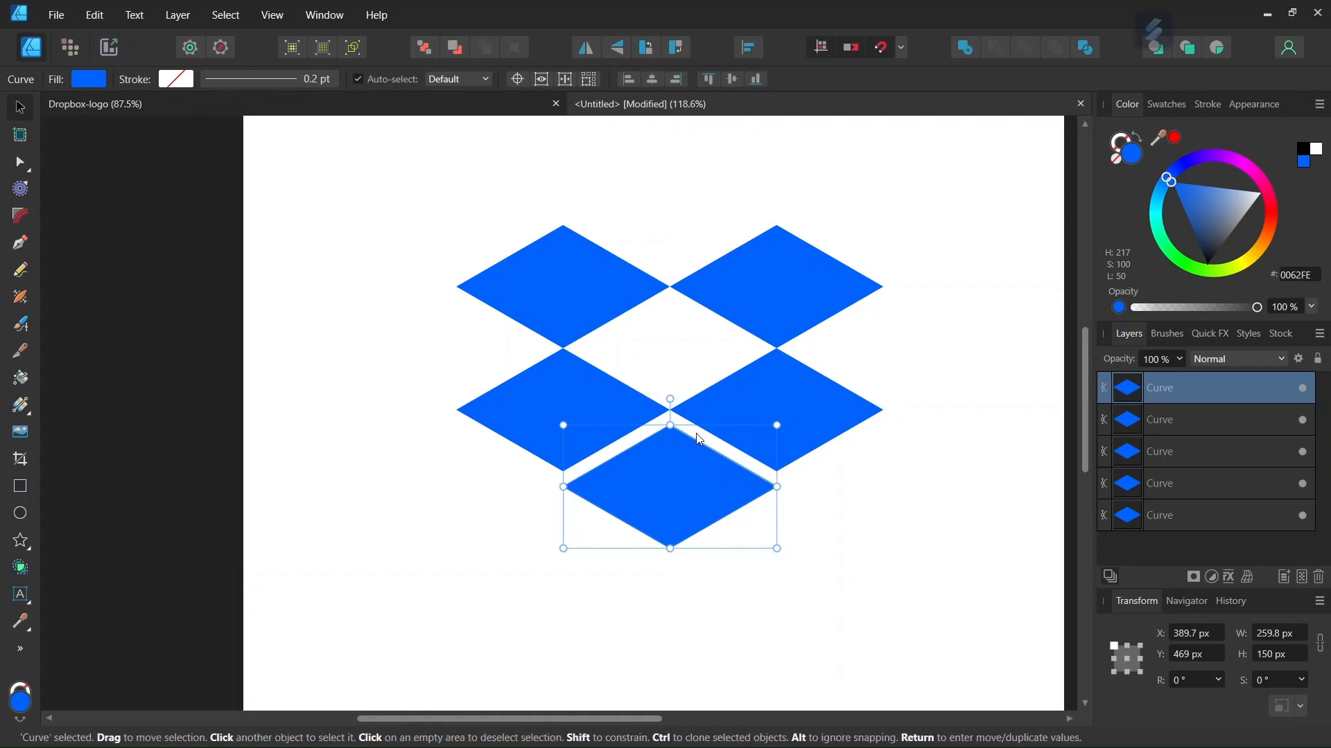
{"action": "left_click", "coordinate": [539, 418]}
{"action": "left_click", "coordinate": [756, 402]}
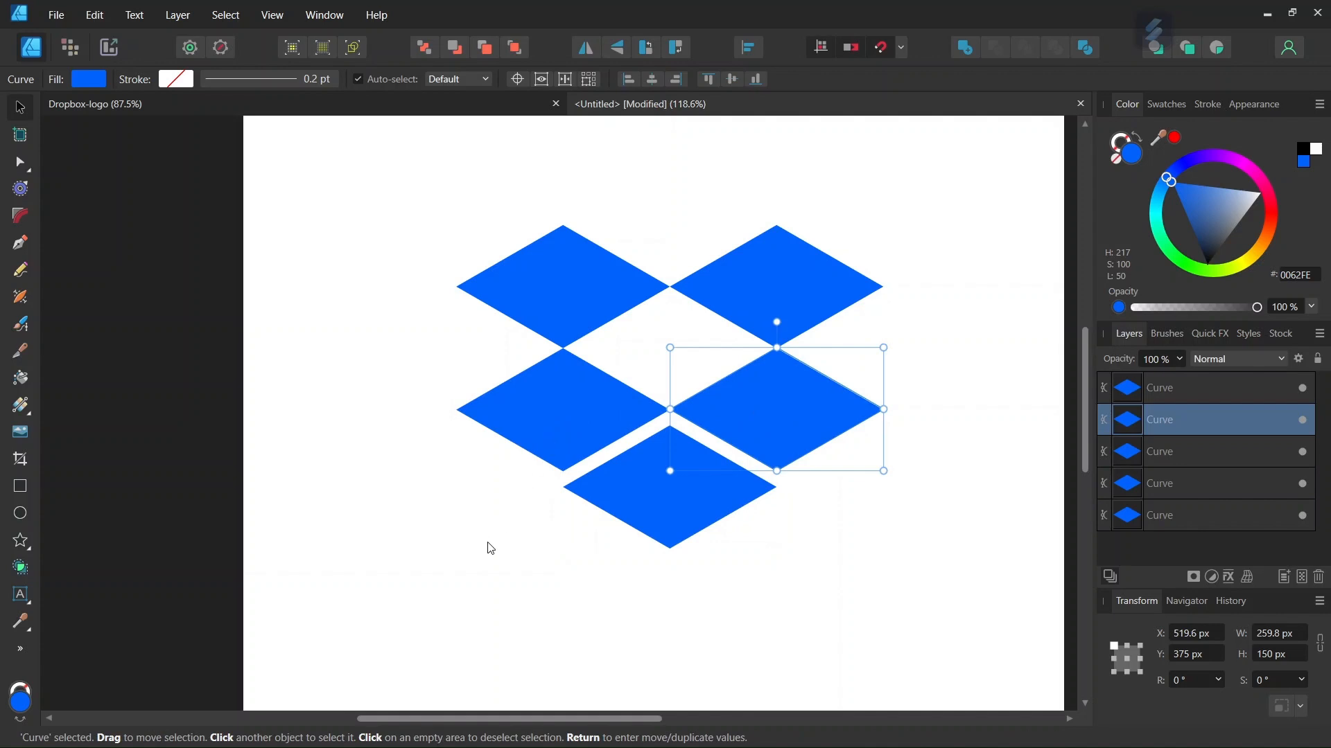
{"action": "scroll", "coordinate": [498, 302], "scroll_direction": "down", "scroll_amount": 2}
{"action": "key", "text": "ctrl+a"}
{"action": "key", "text": "ctrl+d"}
{"action": "scroll", "coordinate": [607, 312], "scroll_direction": "up", "scroll_amount": 1}
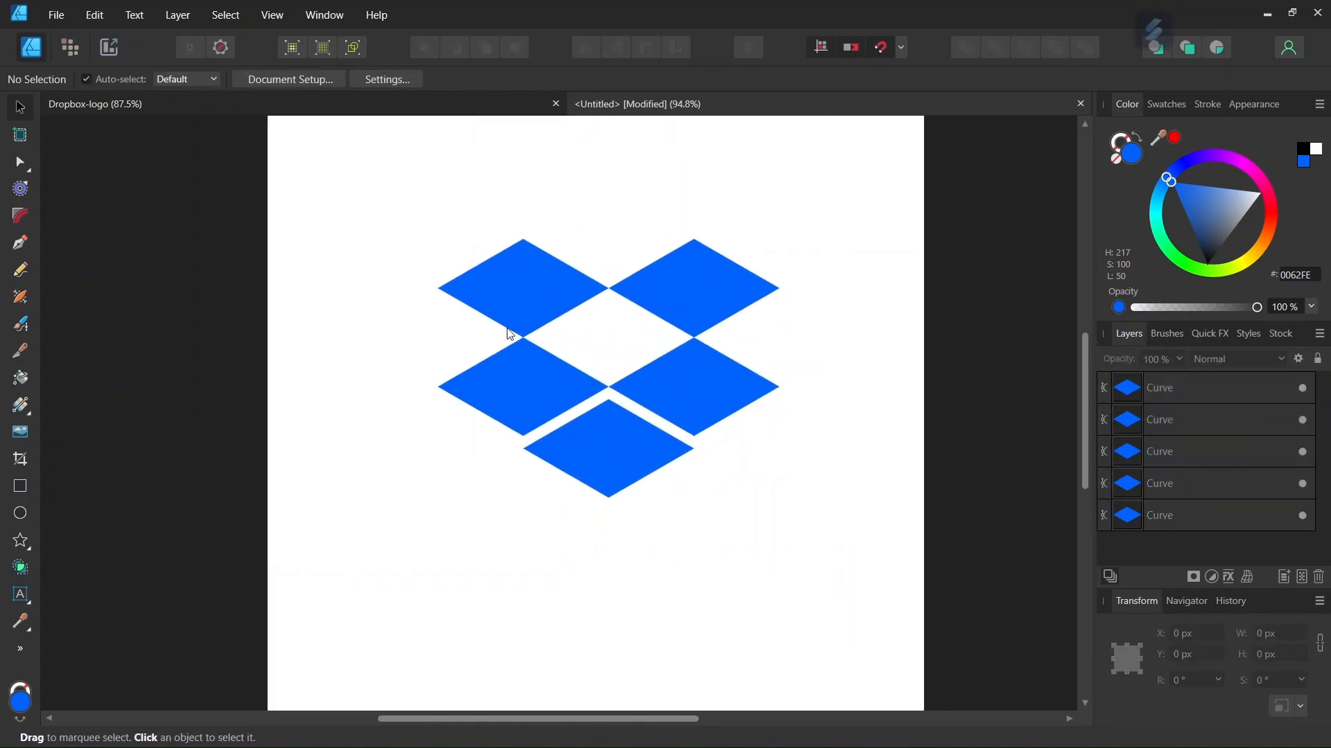